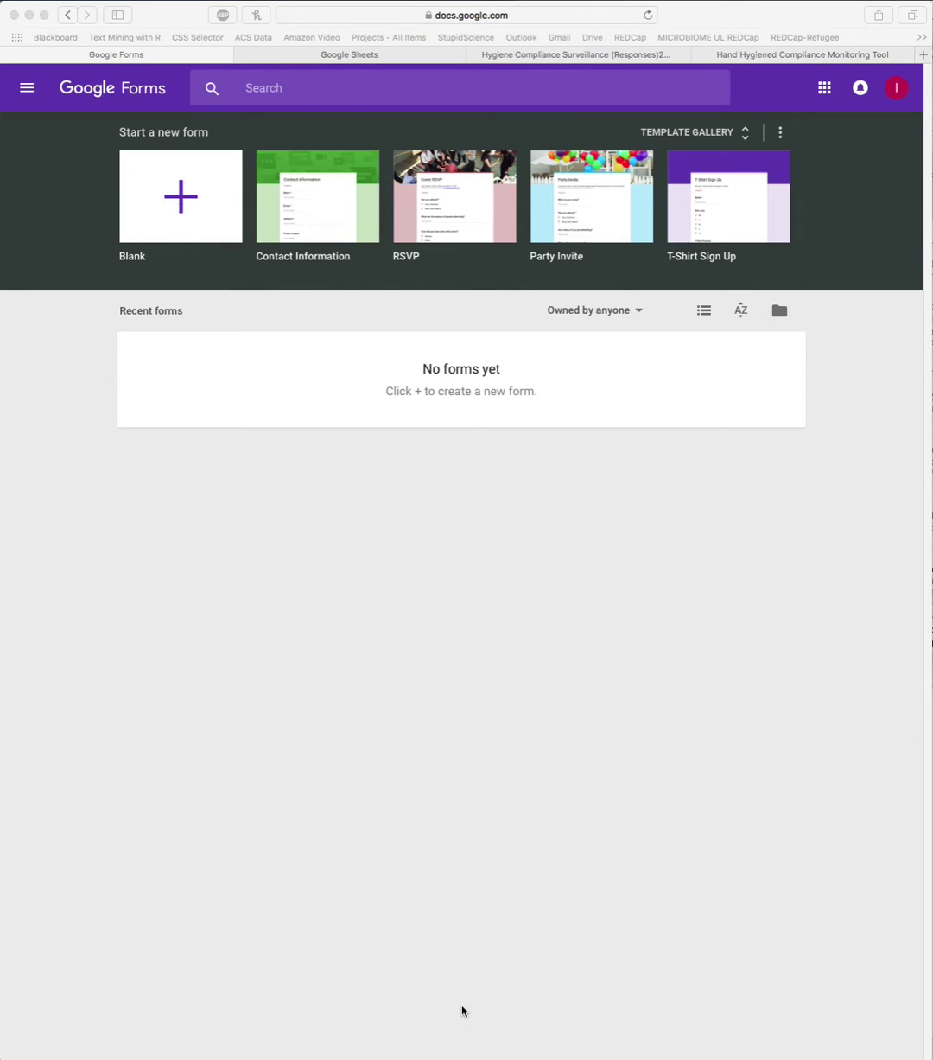
- Start a new blank Google Form
click(488, 16)
click(310, 736)
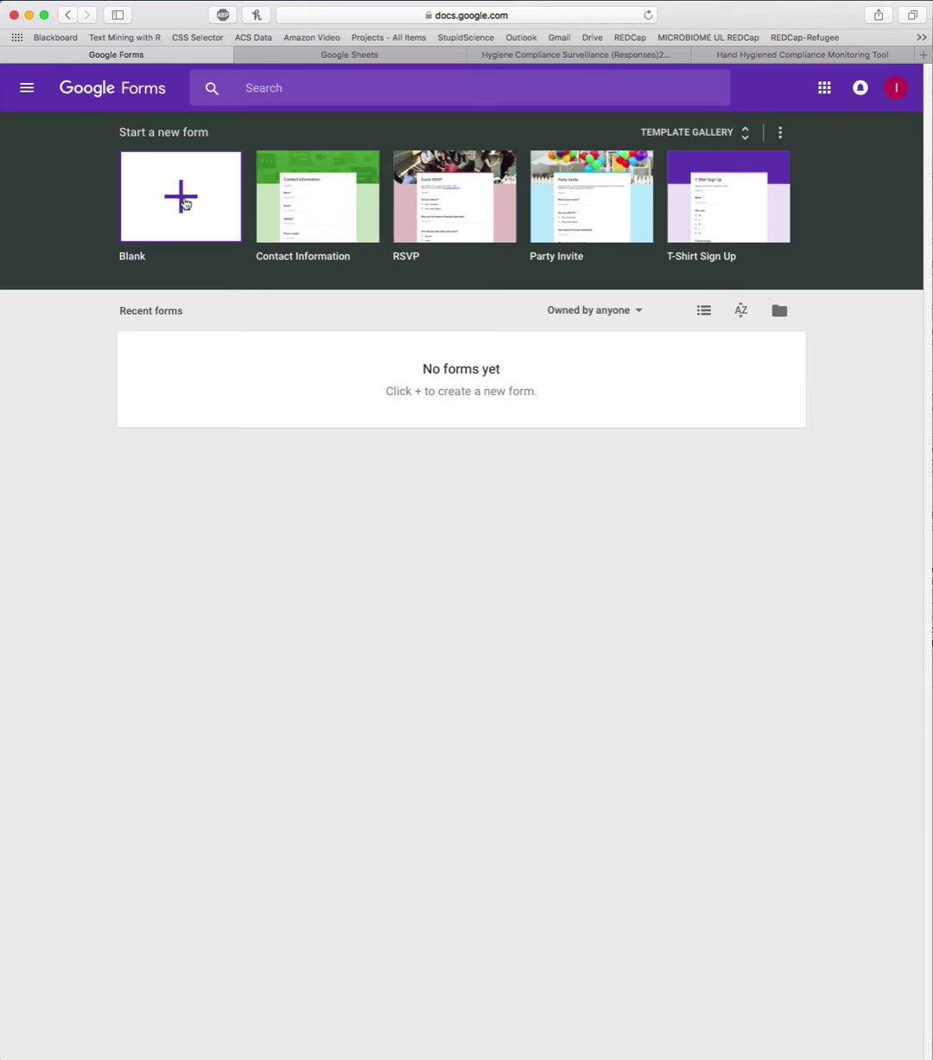
click(185, 203)
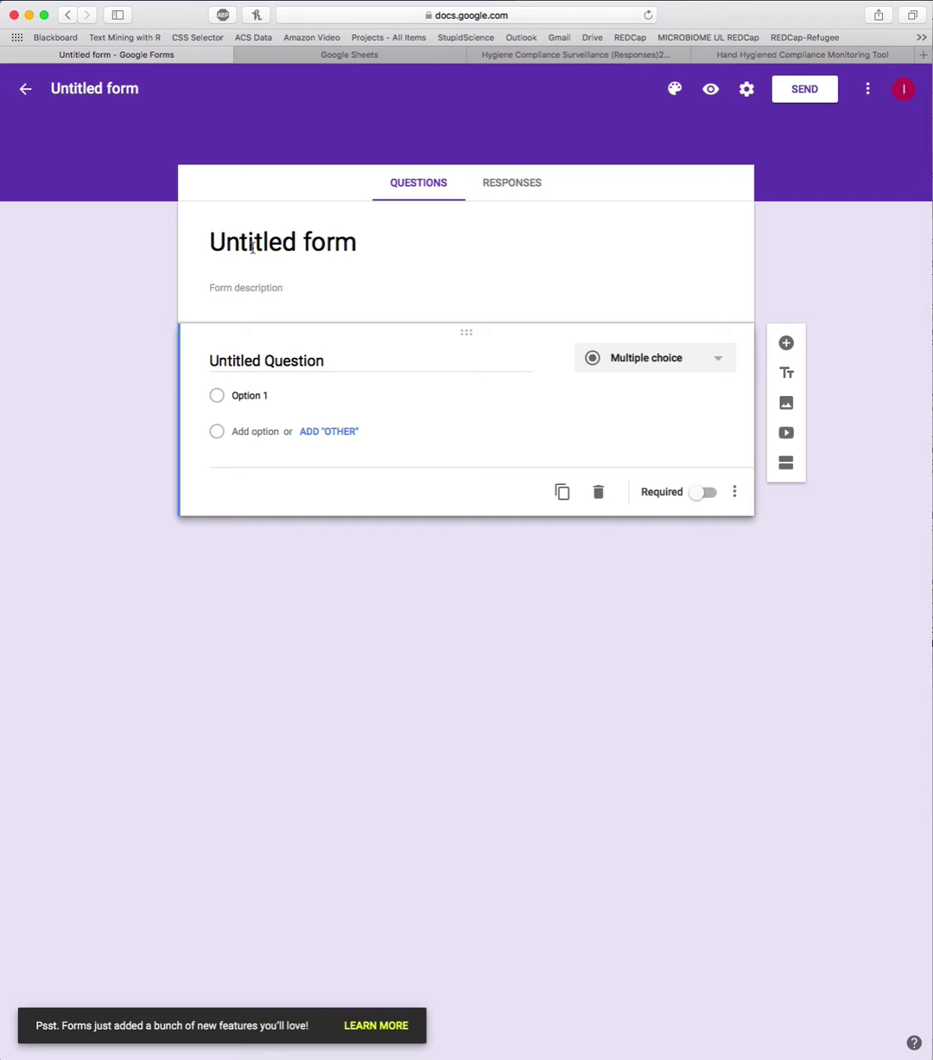
- Replace the placeholder form title with 'Hand Hygiene'
click(252, 247)
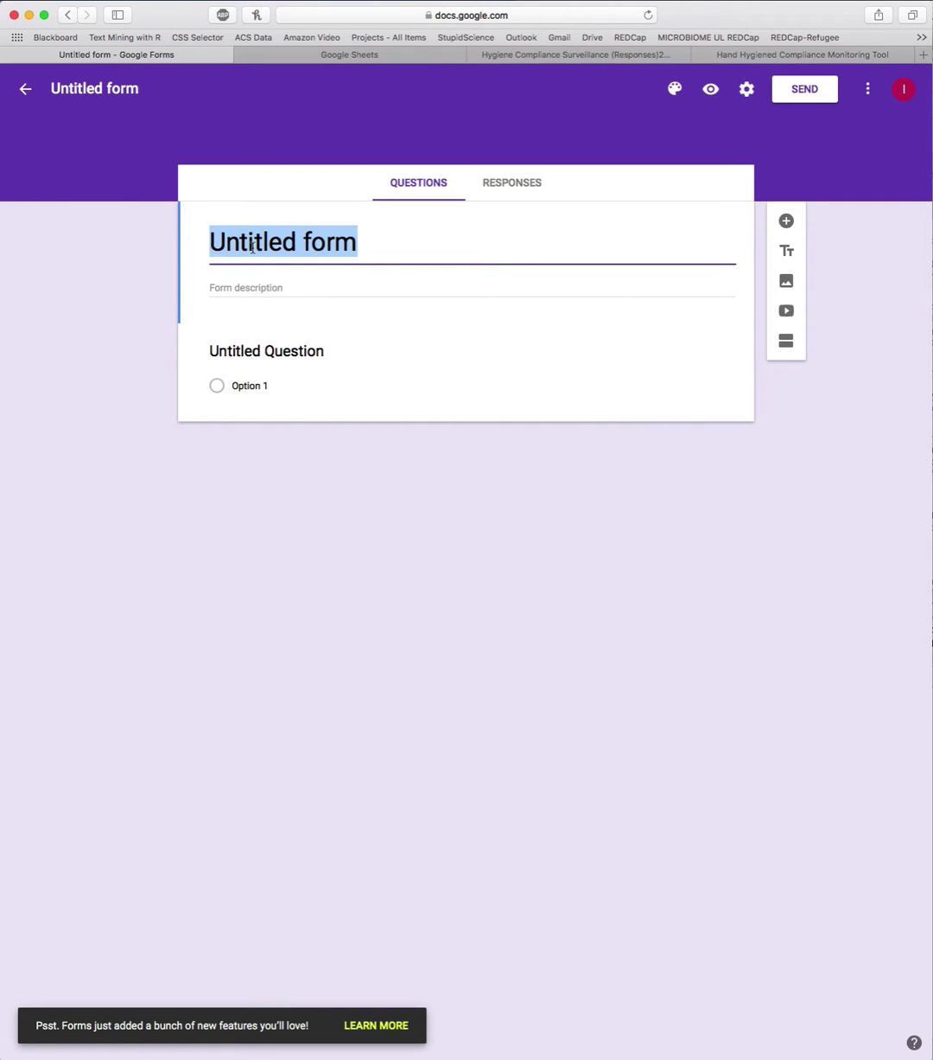
text(Hand Hyg)
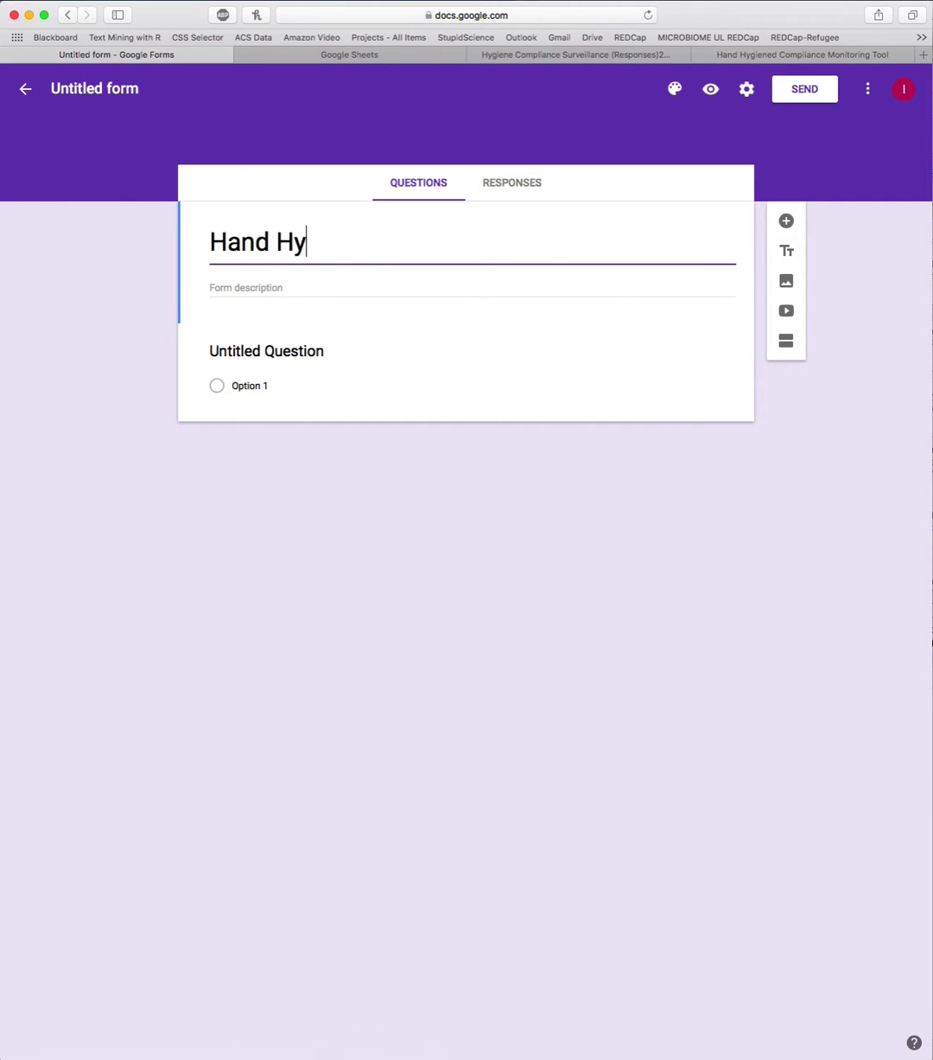
text(ien)
key(BackSpace)
key(BackSpace)
text(ene)
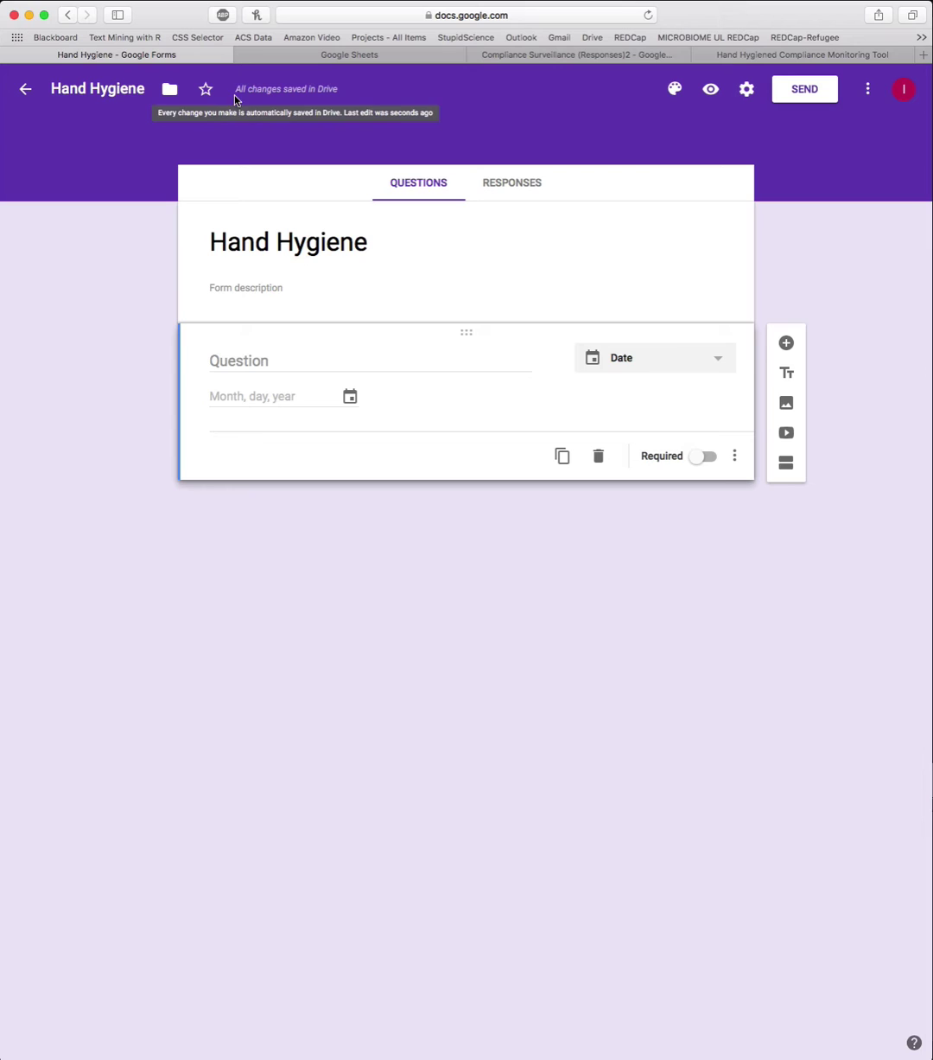
click(89, 88)
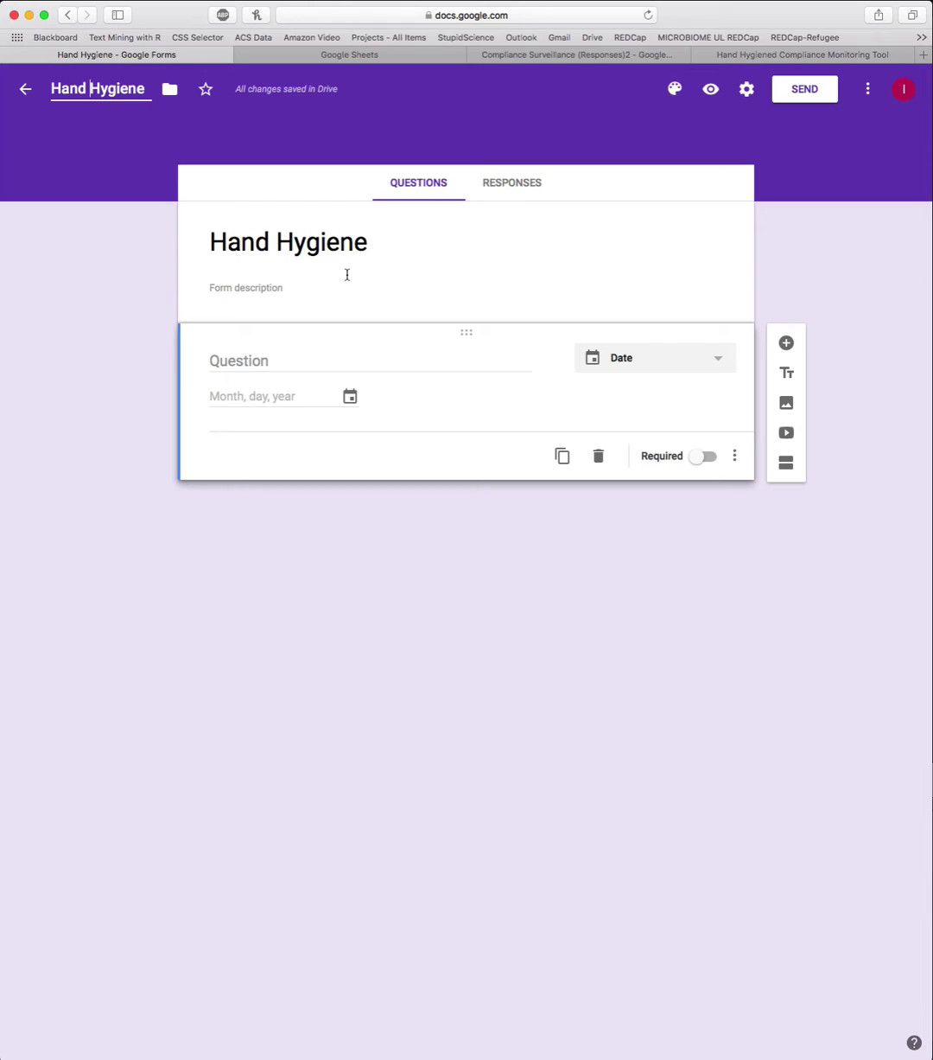
- Name the first question 'Date', keep the Date answer type, make it required, and add another question
click(230, 363)
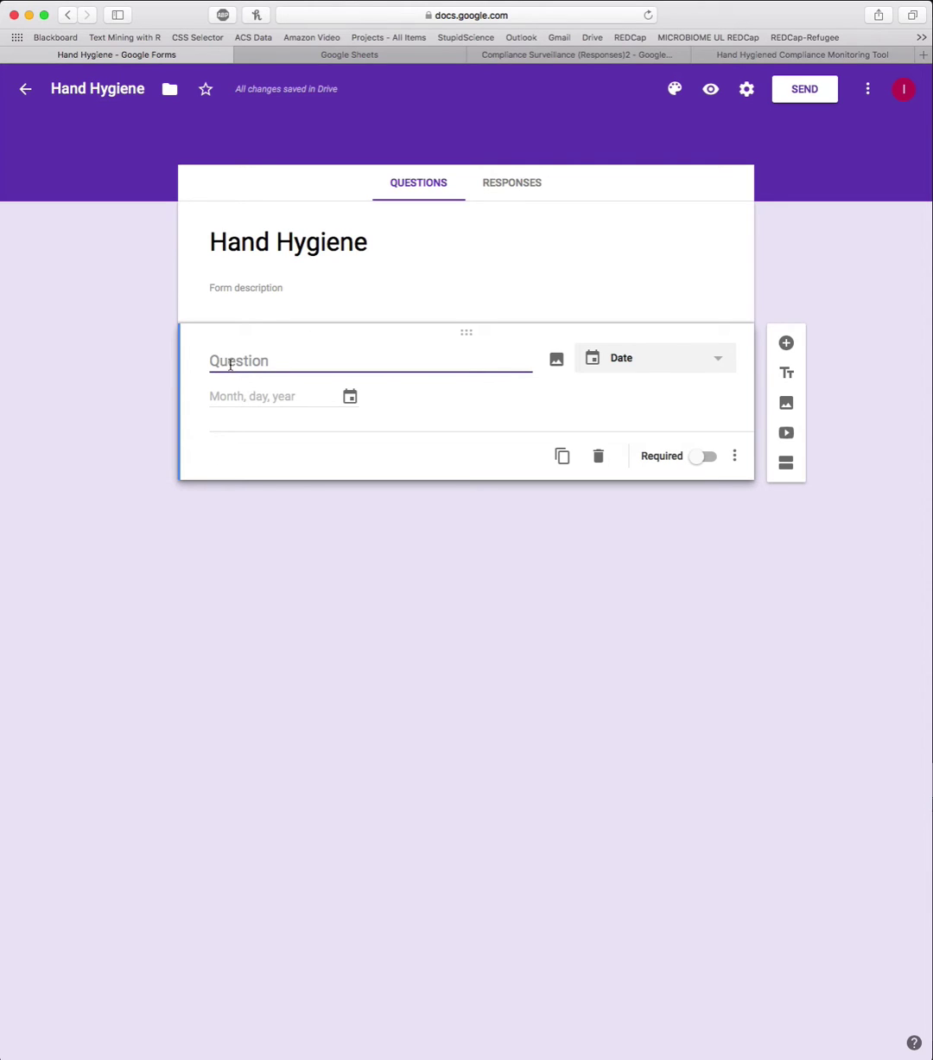
text(Date)
click(678, 360)
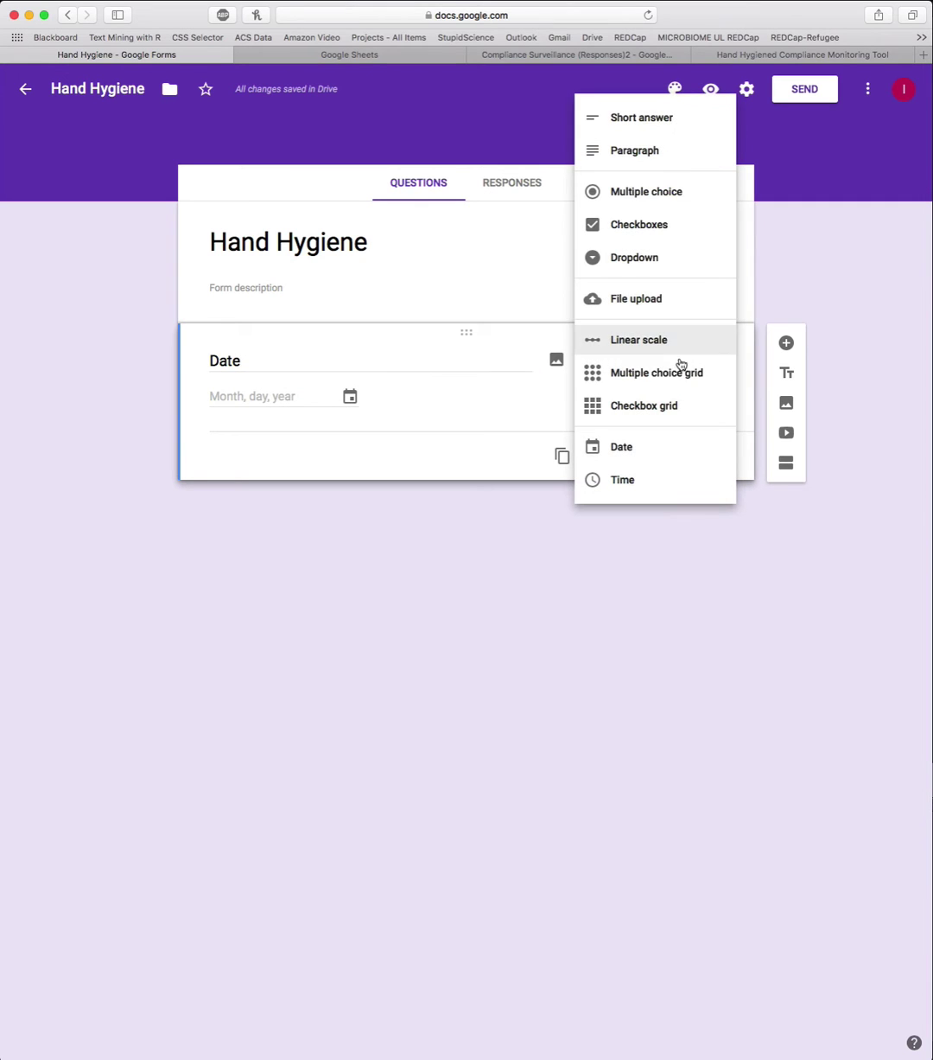
click(639, 449)
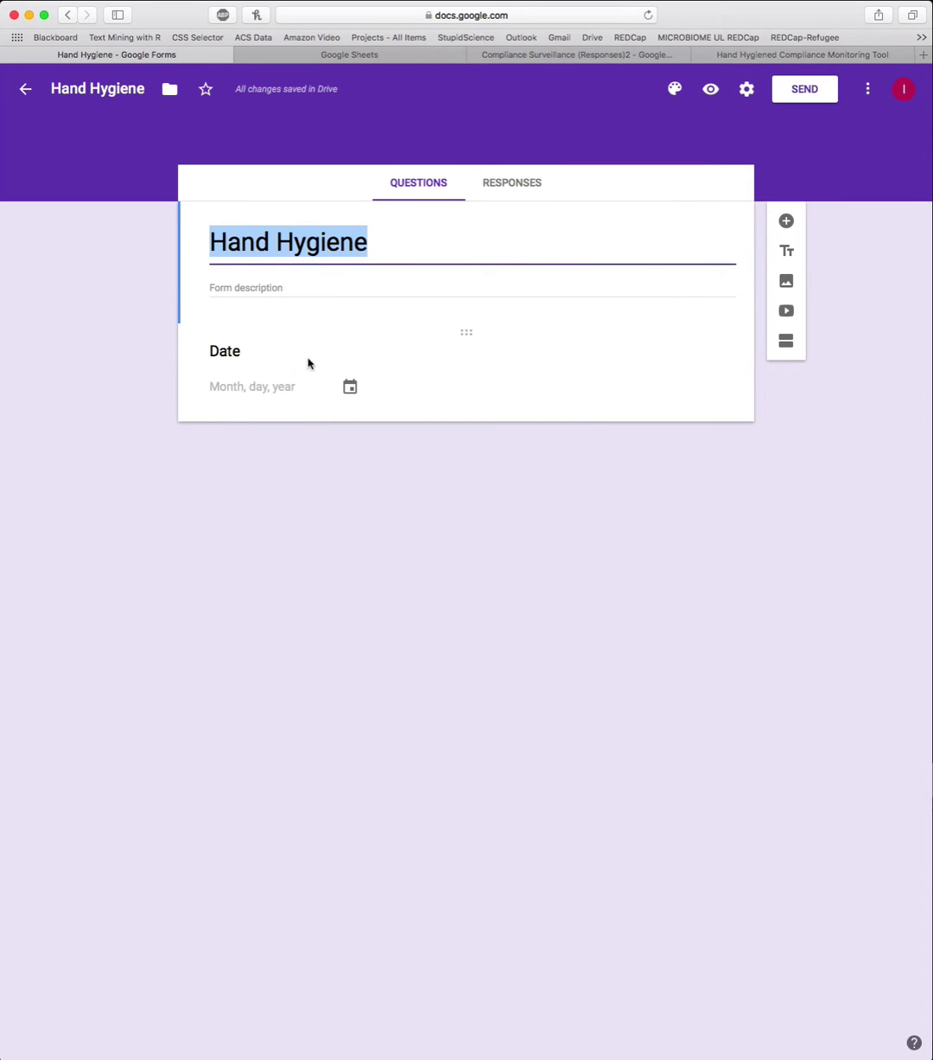
click(233, 368)
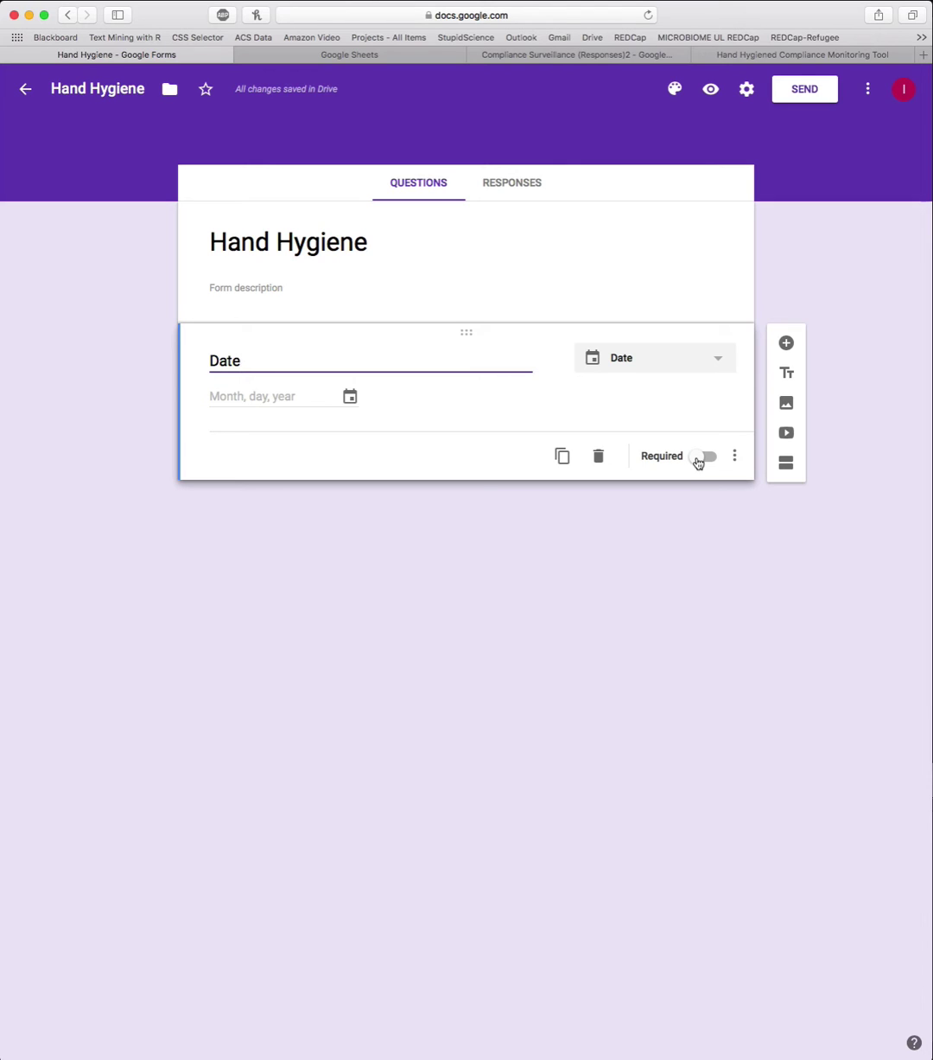
click(699, 459)
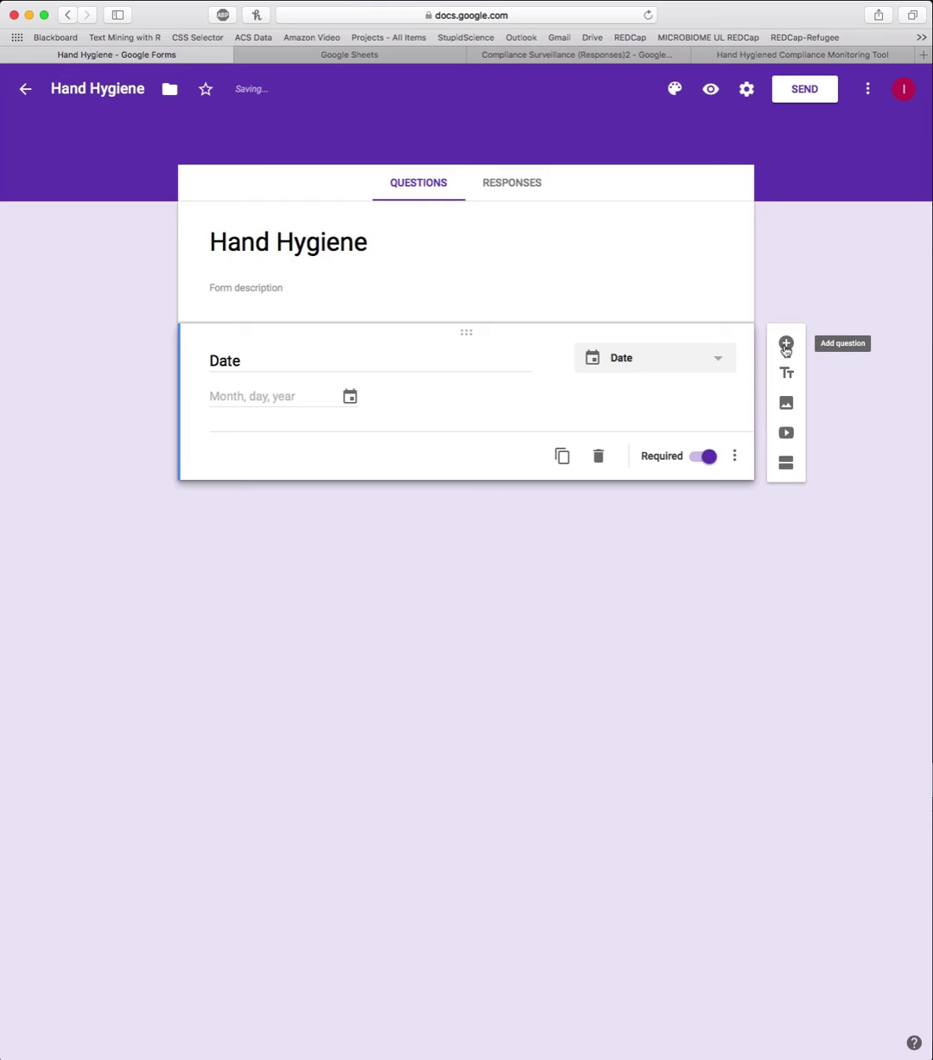
click(786, 344)
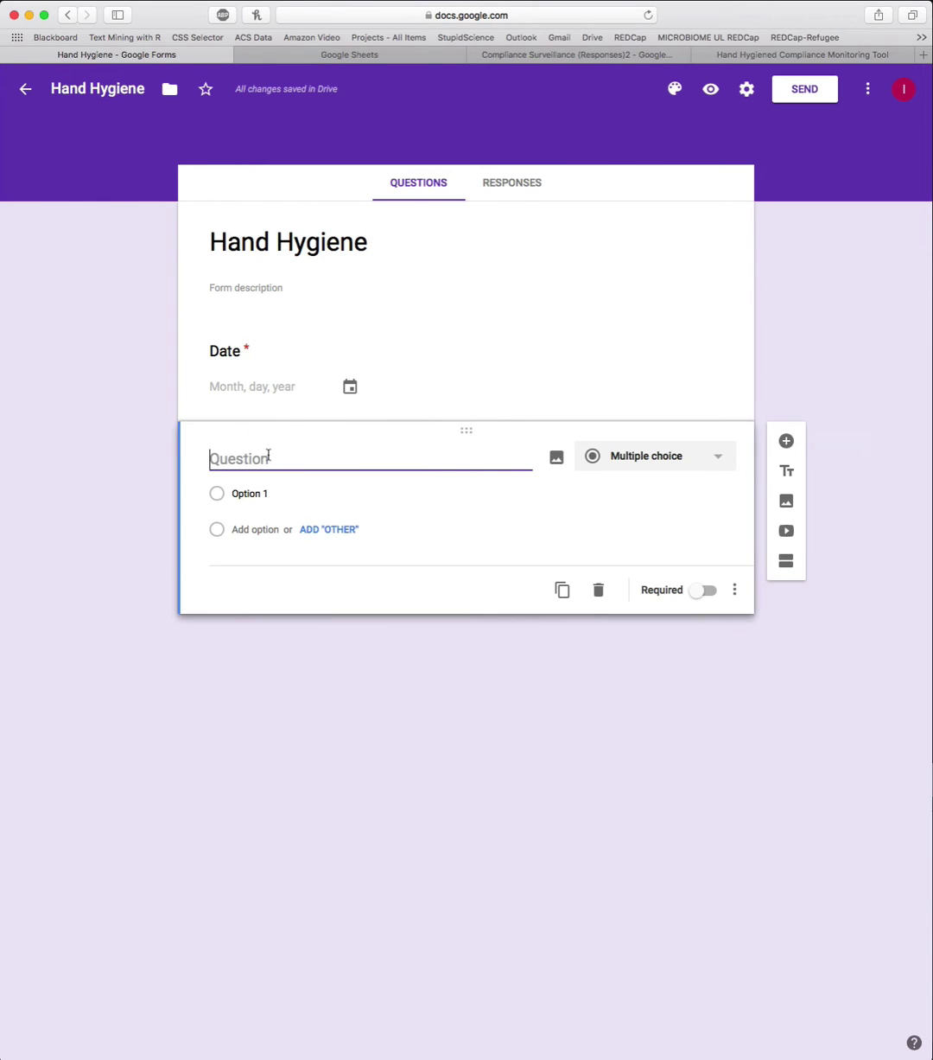
- Name the second question 'Time'
text(Time)
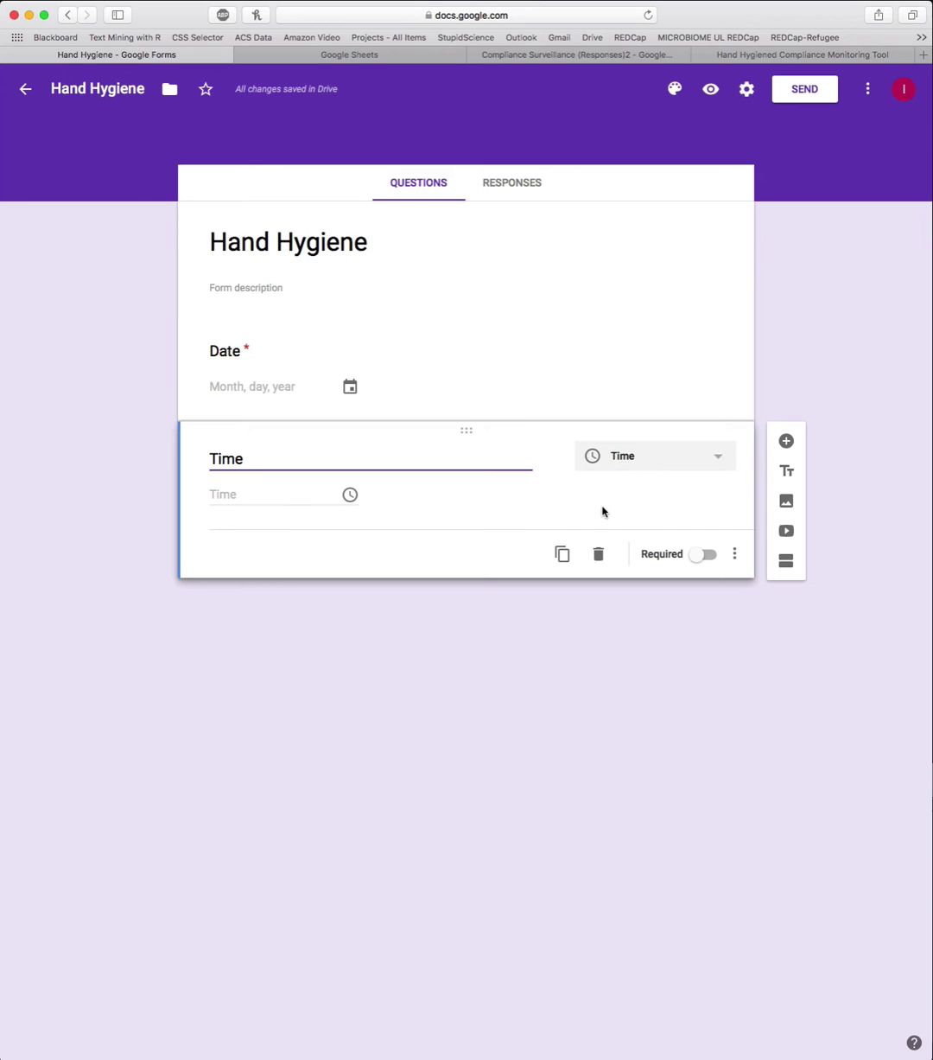
- Add a third question titled 'Location' as a dropdown
click(786, 442)
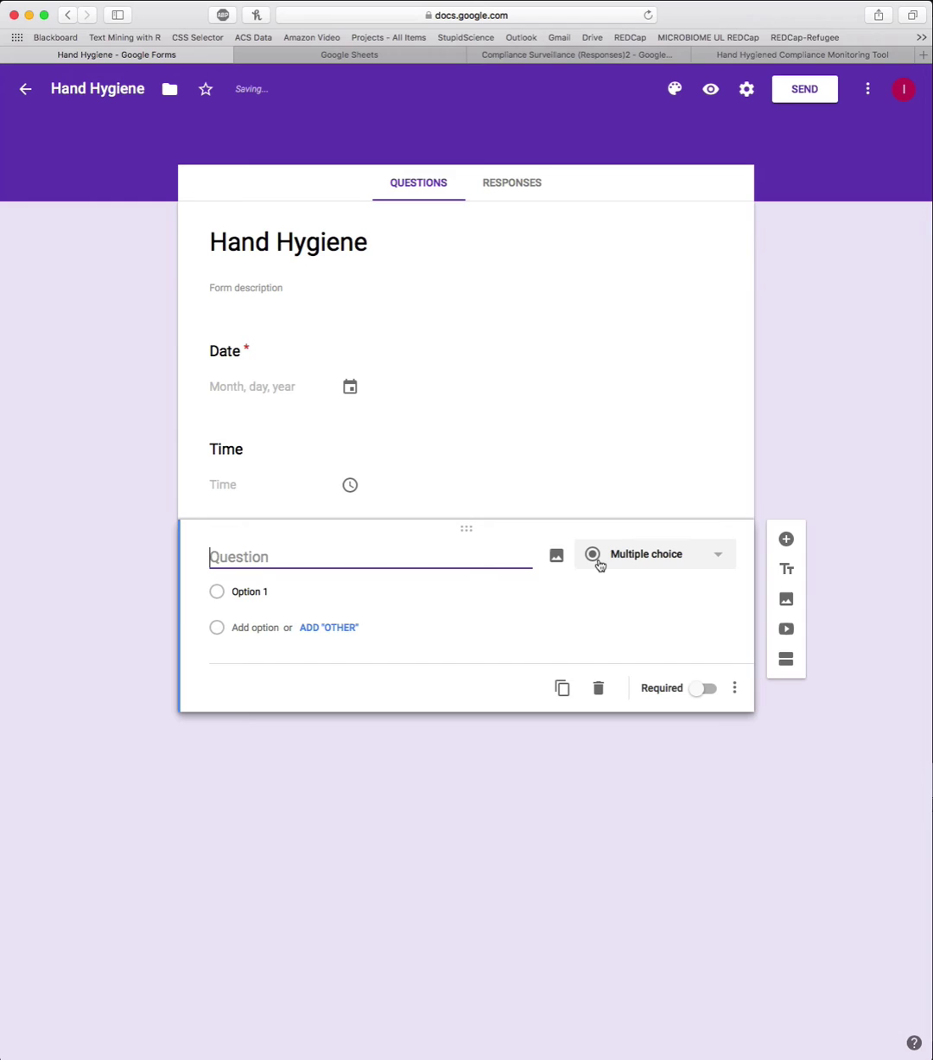
text(Location)
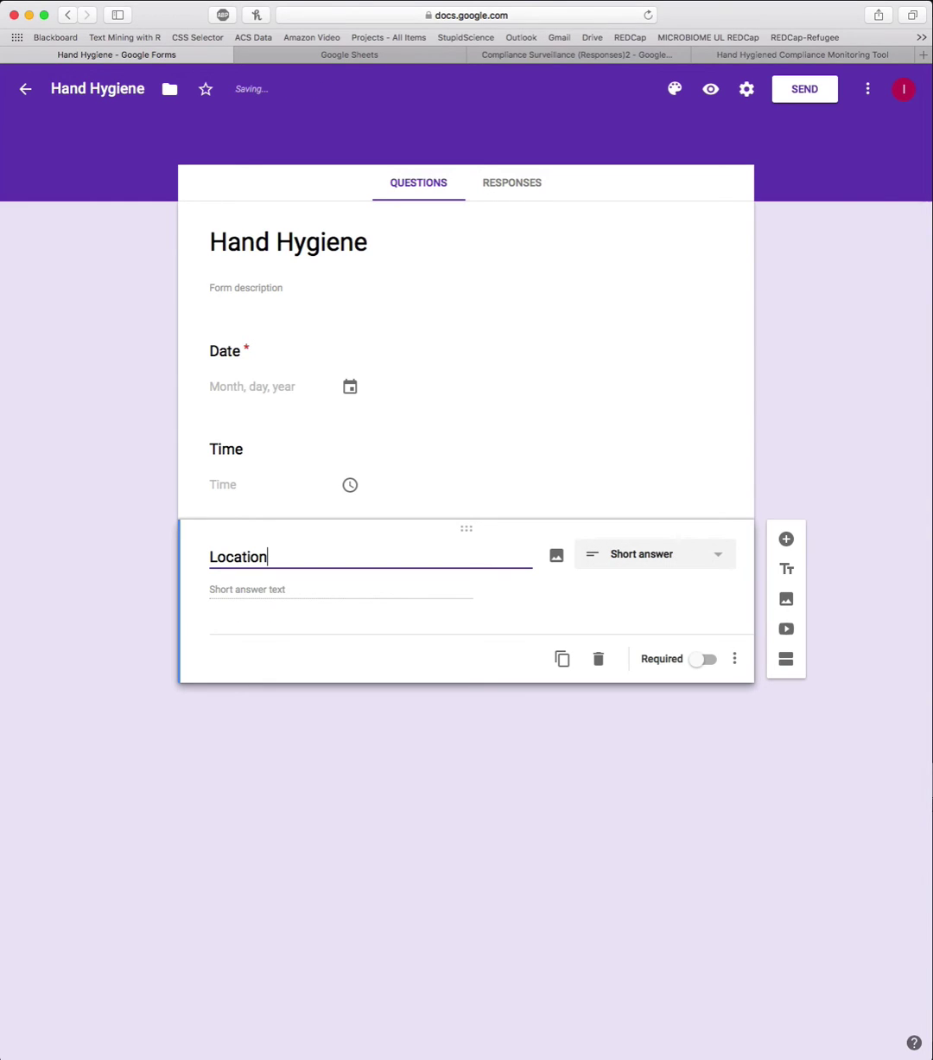
click(709, 561)
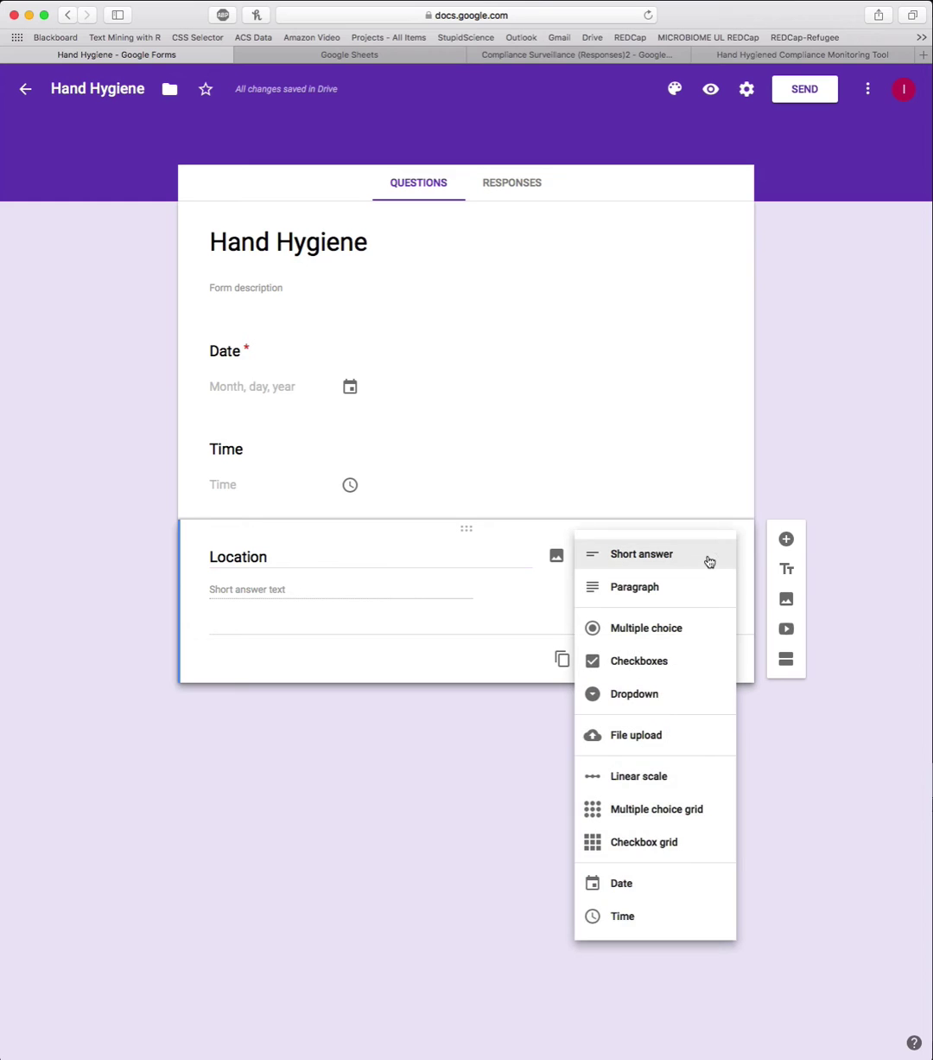
click(655, 695)
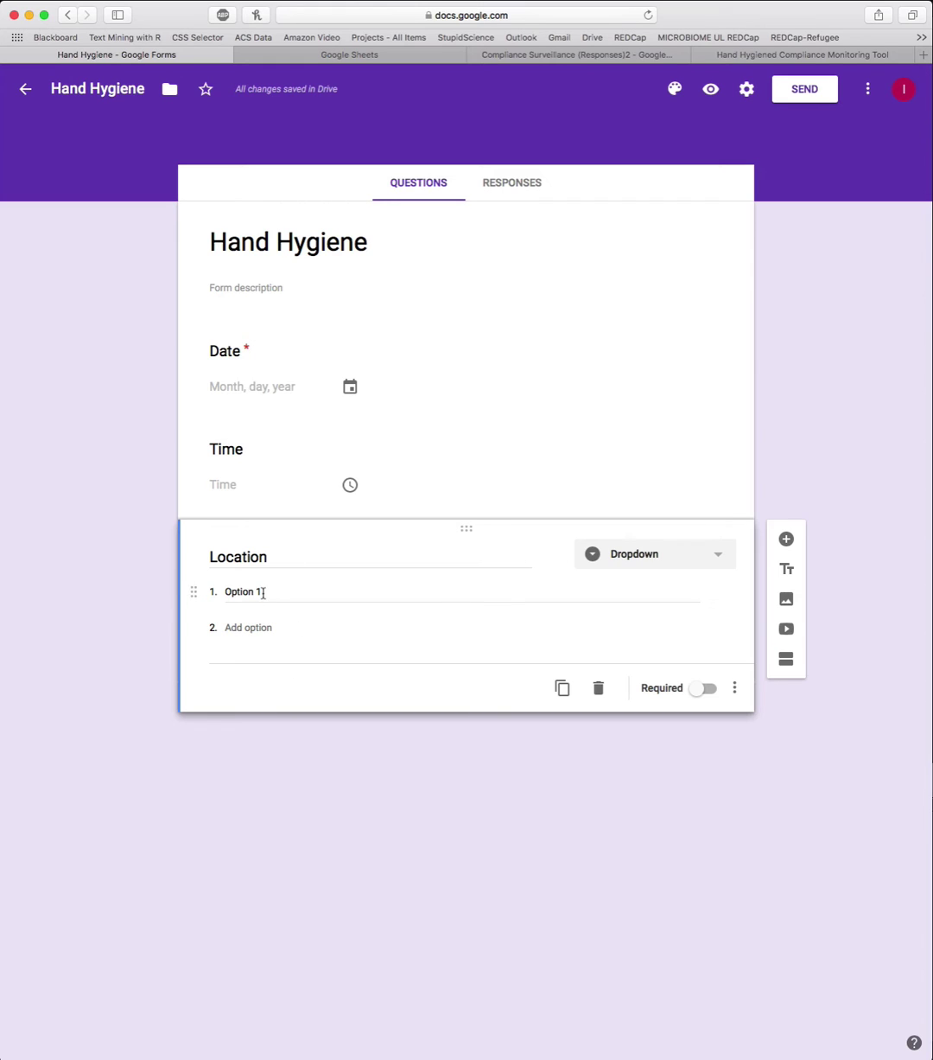
- Give the Location dropdown the options SICU, MICU and Ward 1
click(262, 592)
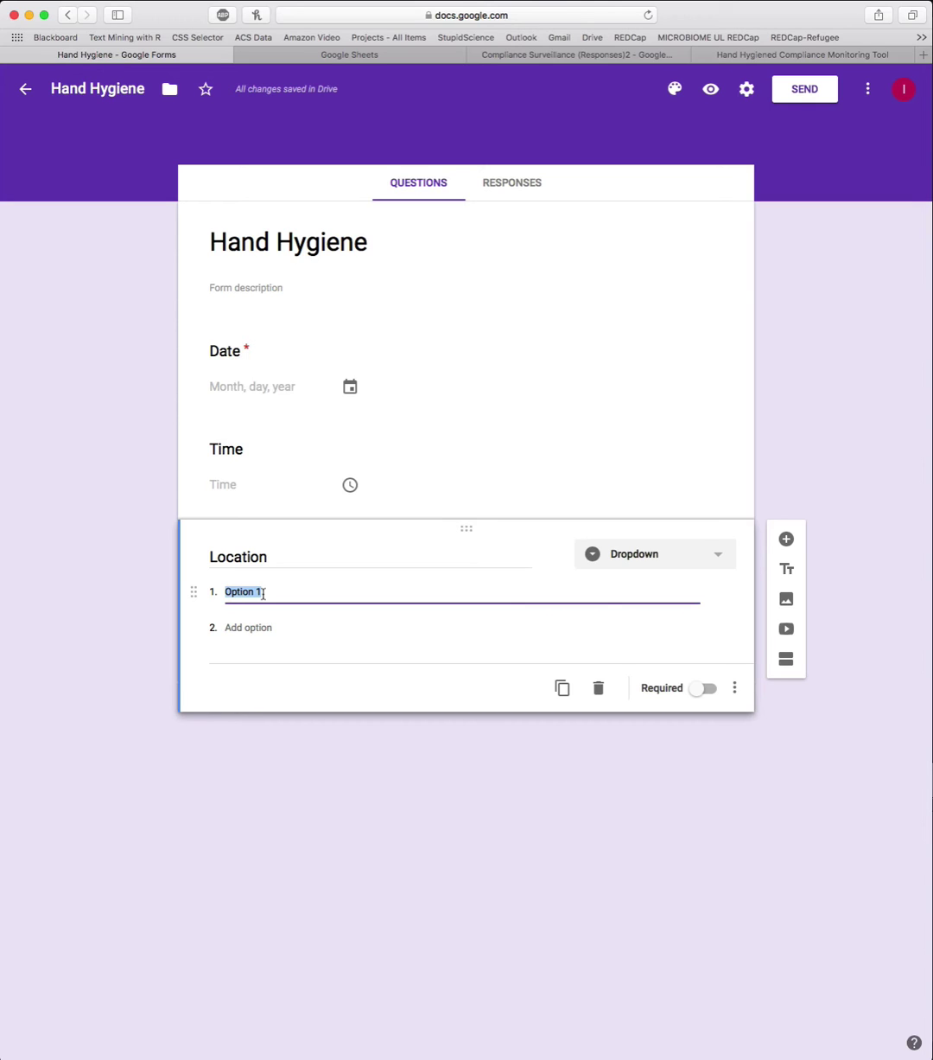
text(SICU)
click(255, 628)
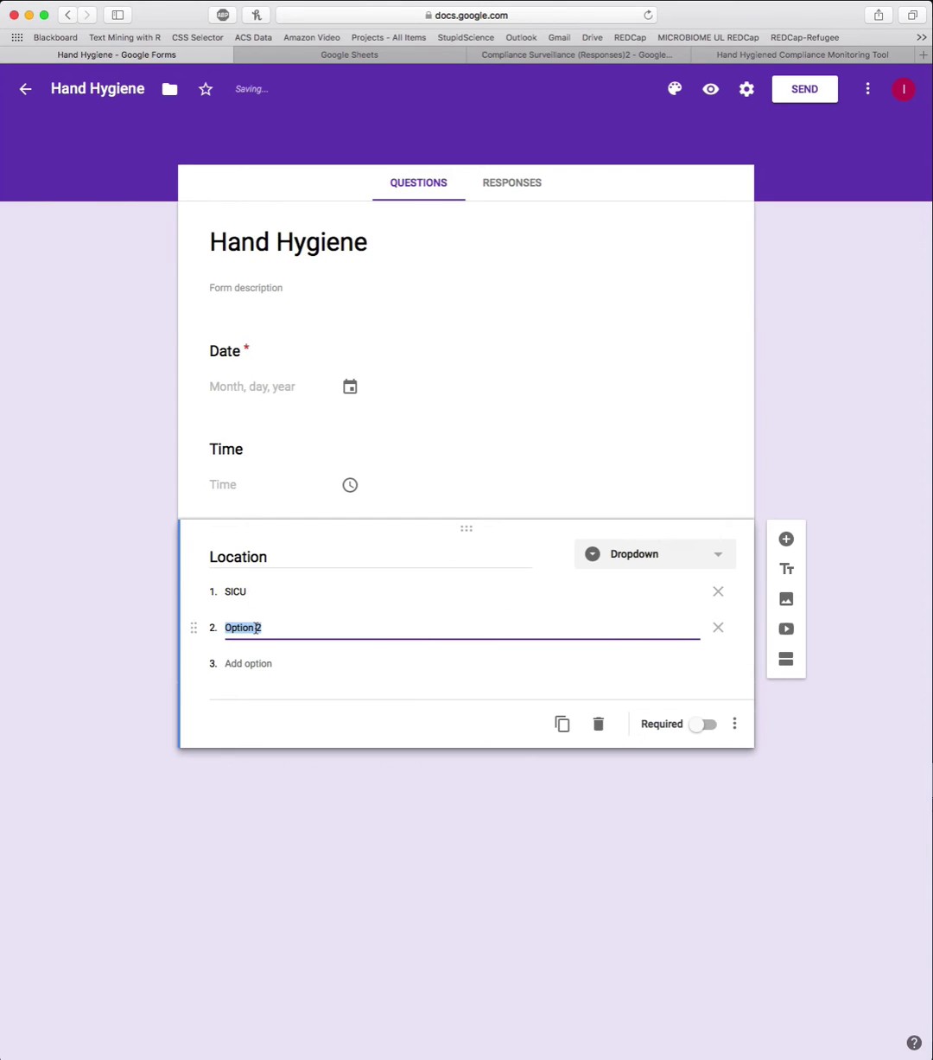
text(MICU)
click(251, 664)
text(Ward 1)
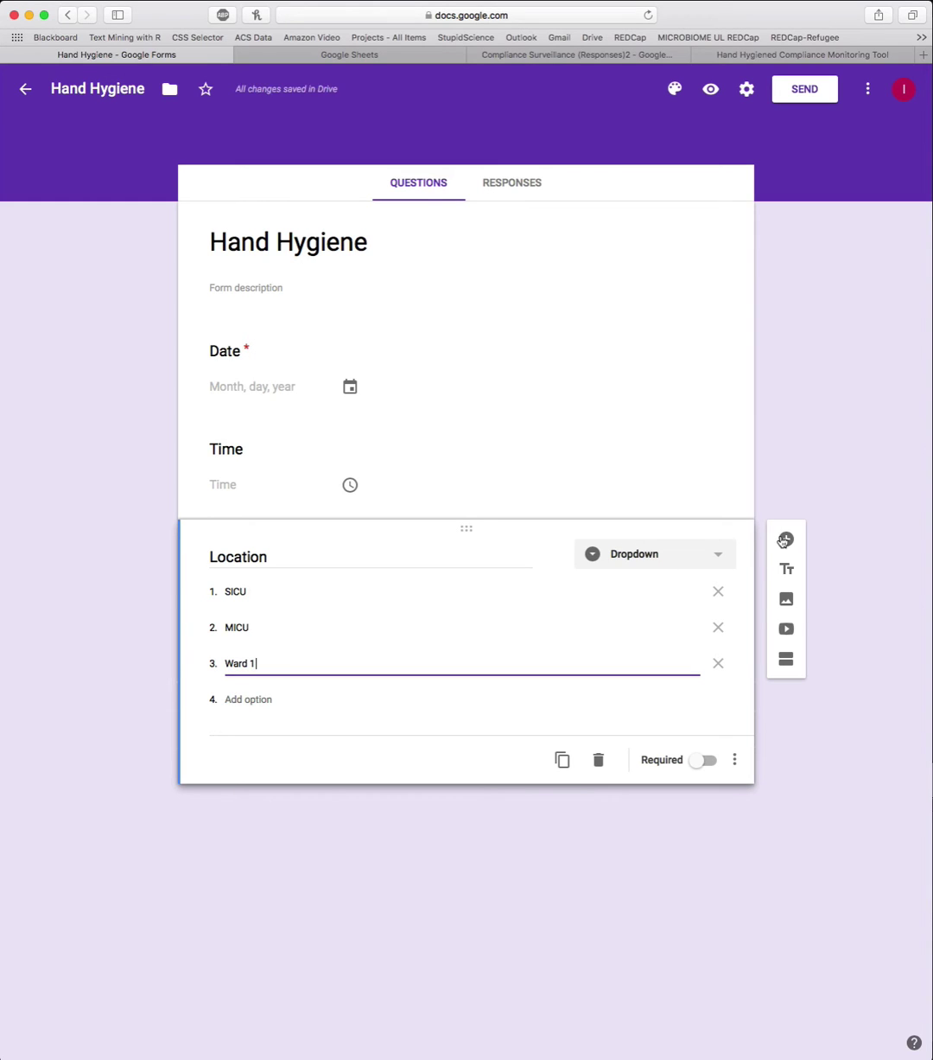
- Add a fourth question titled 'Individual type' as a dropdown
click(785, 539)
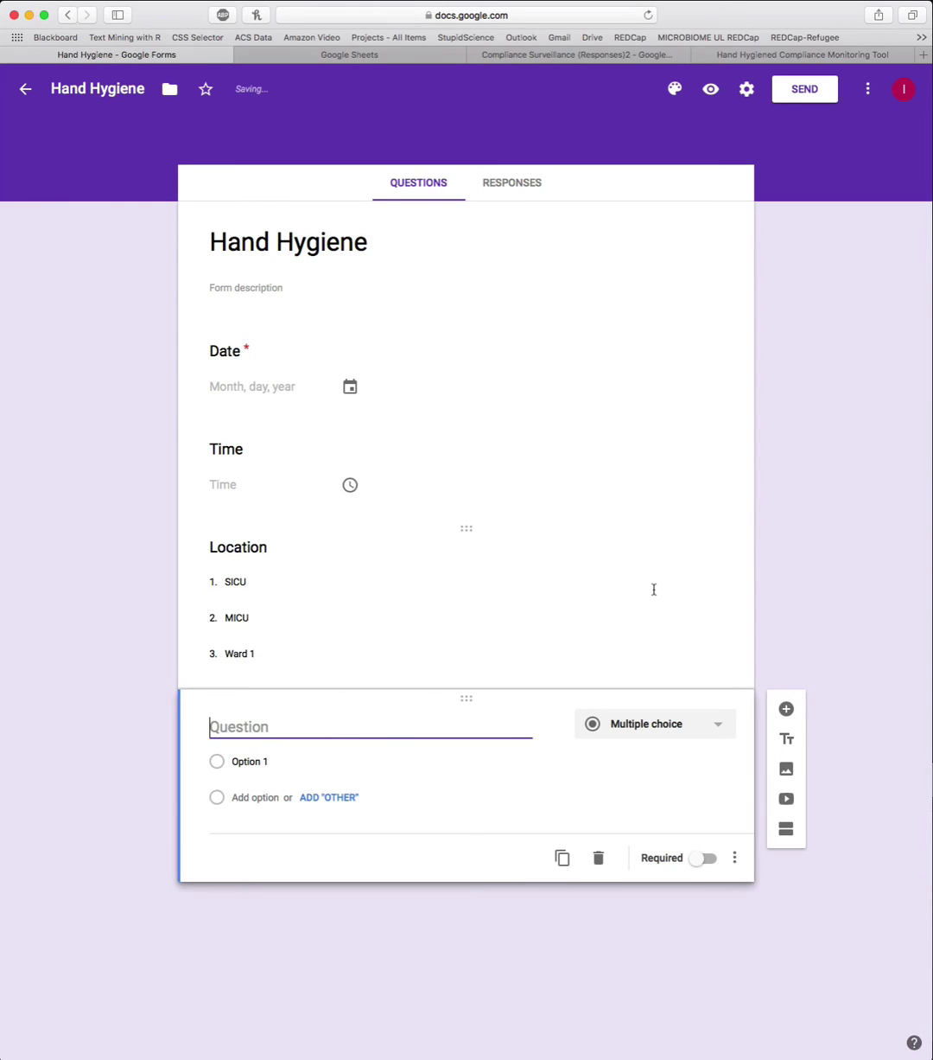
text(Indiv)
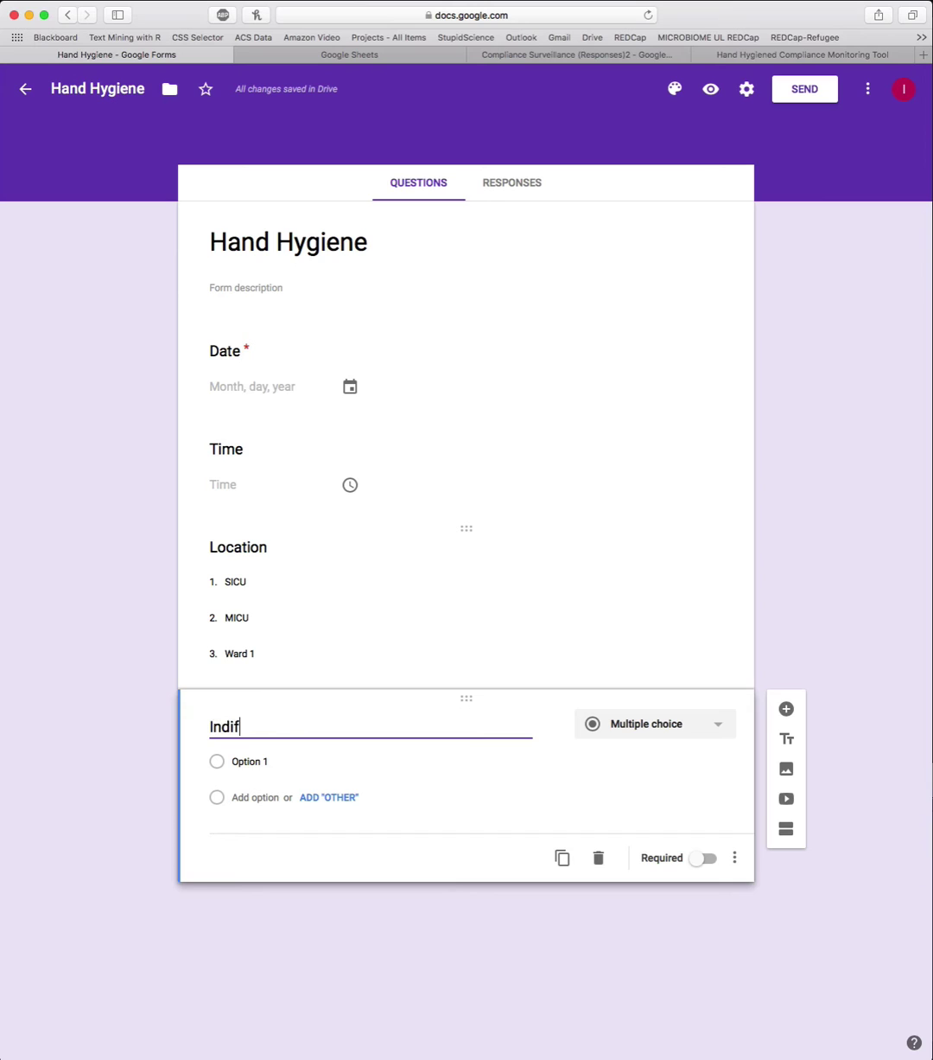
text(idual type)
click(695, 730)
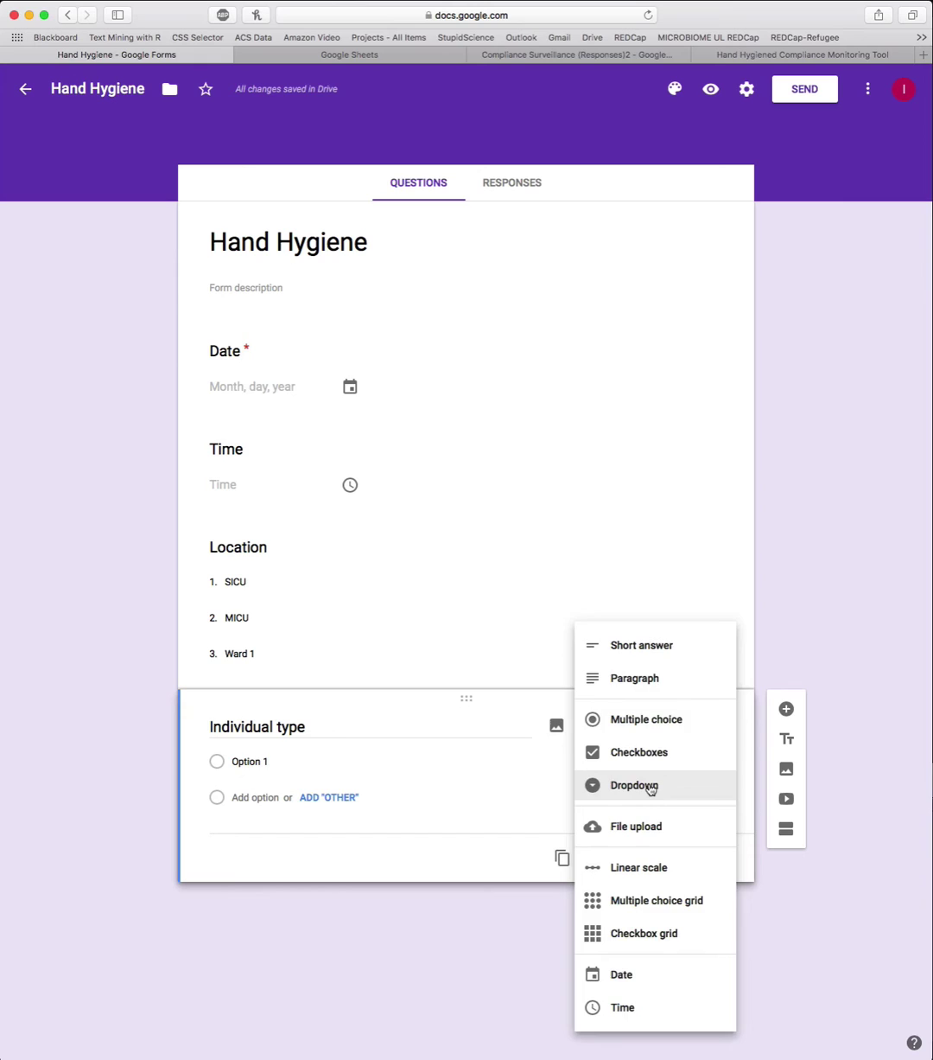
click(651, 788)
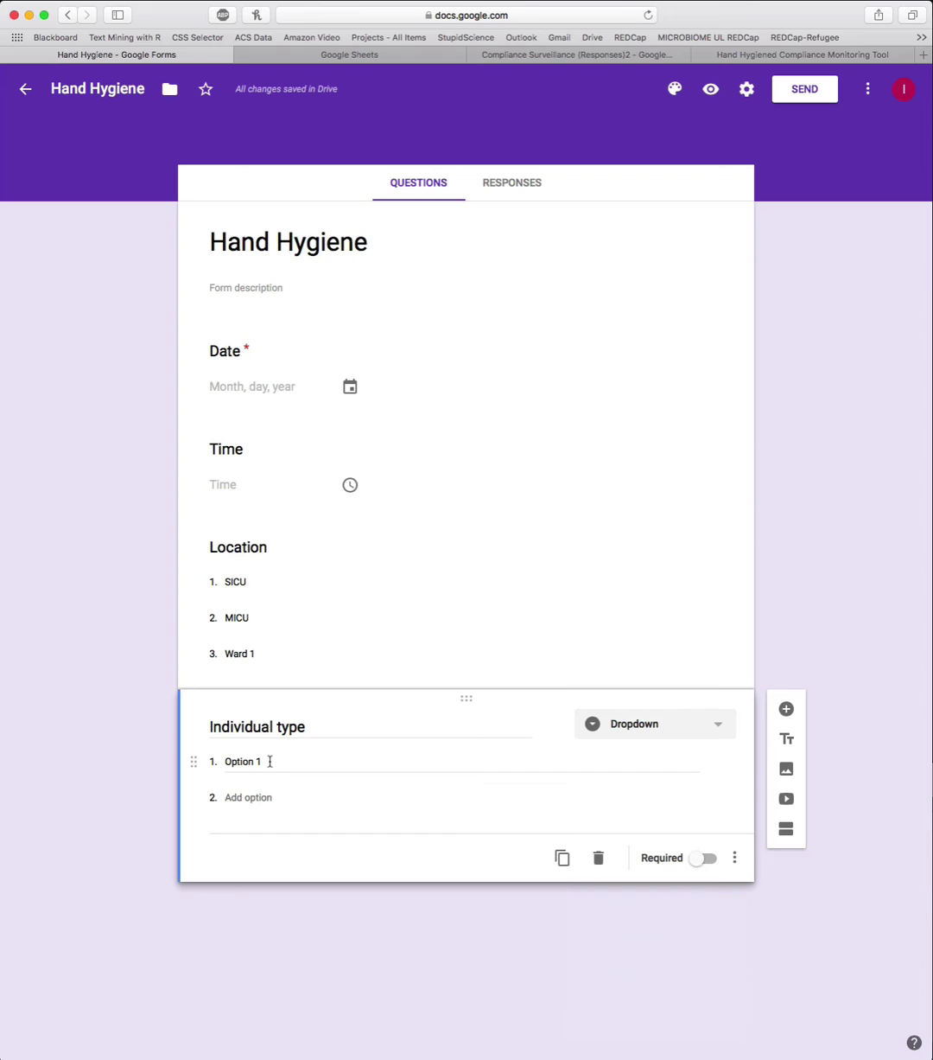
- Enter the Individual type options Nurse, Physician, Residents, Fellows and Other
click(269, 761)
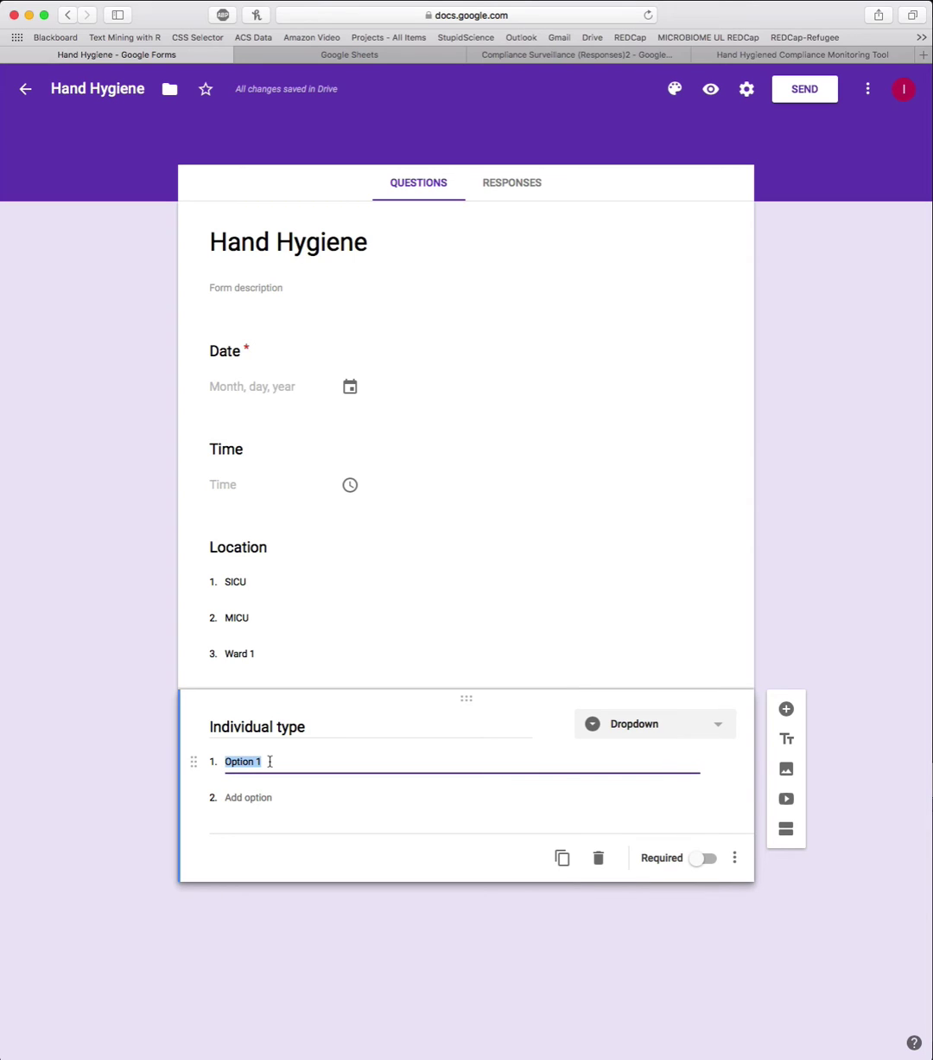
text(Nurses)
key(BackSpace)
key(Return)
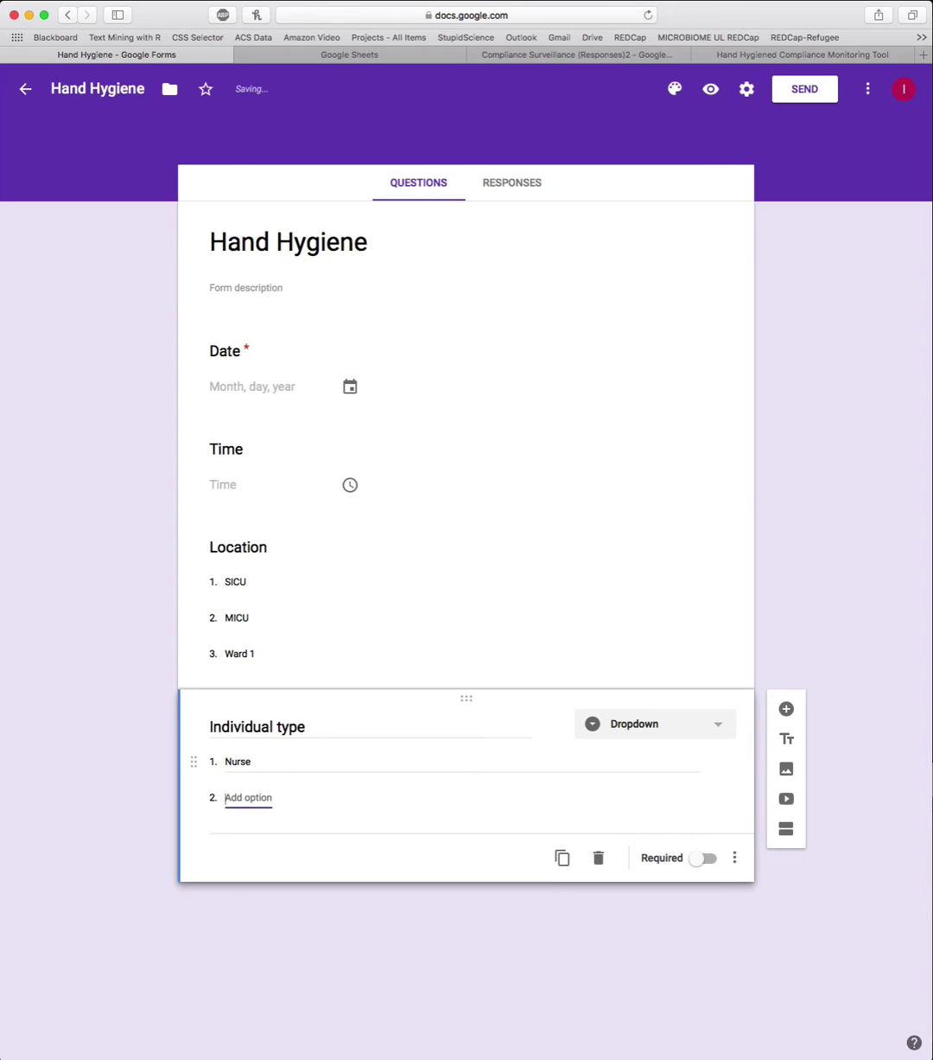
text(Physicia)
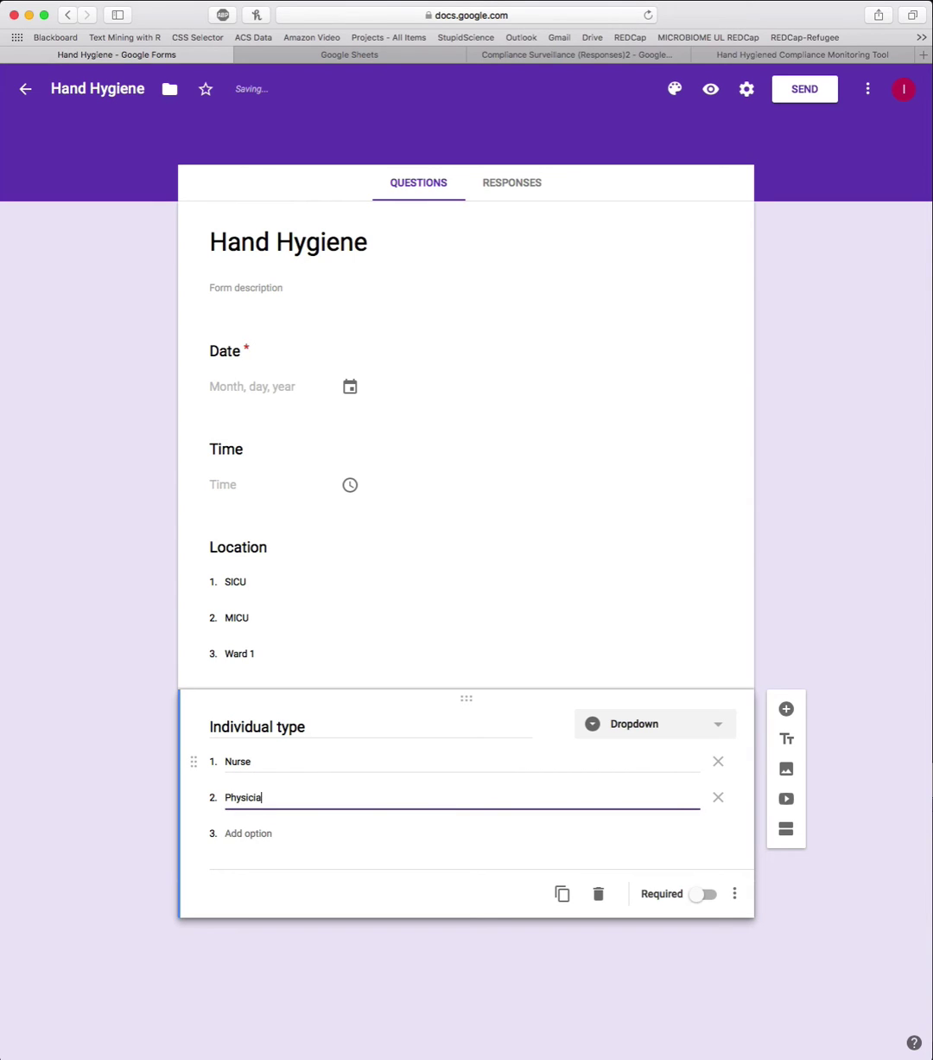
text(n)
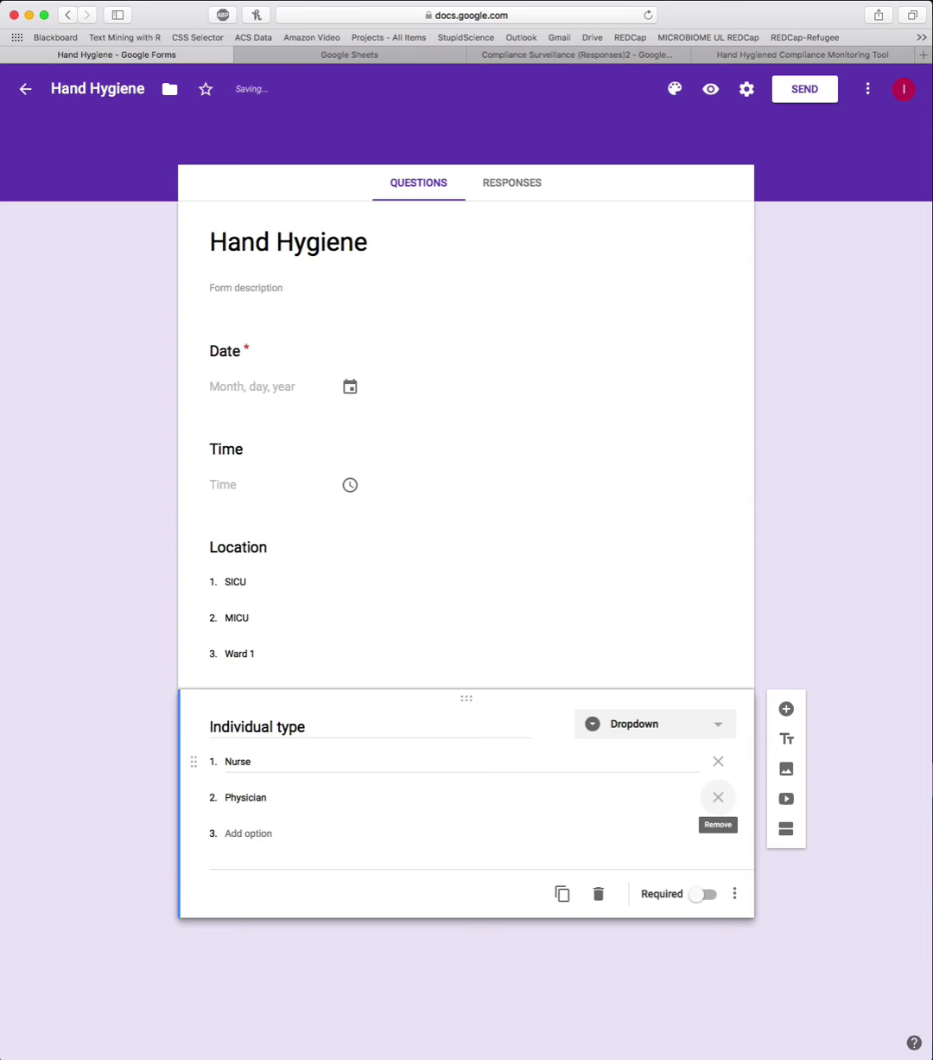
click(245, 833)
text(Res)
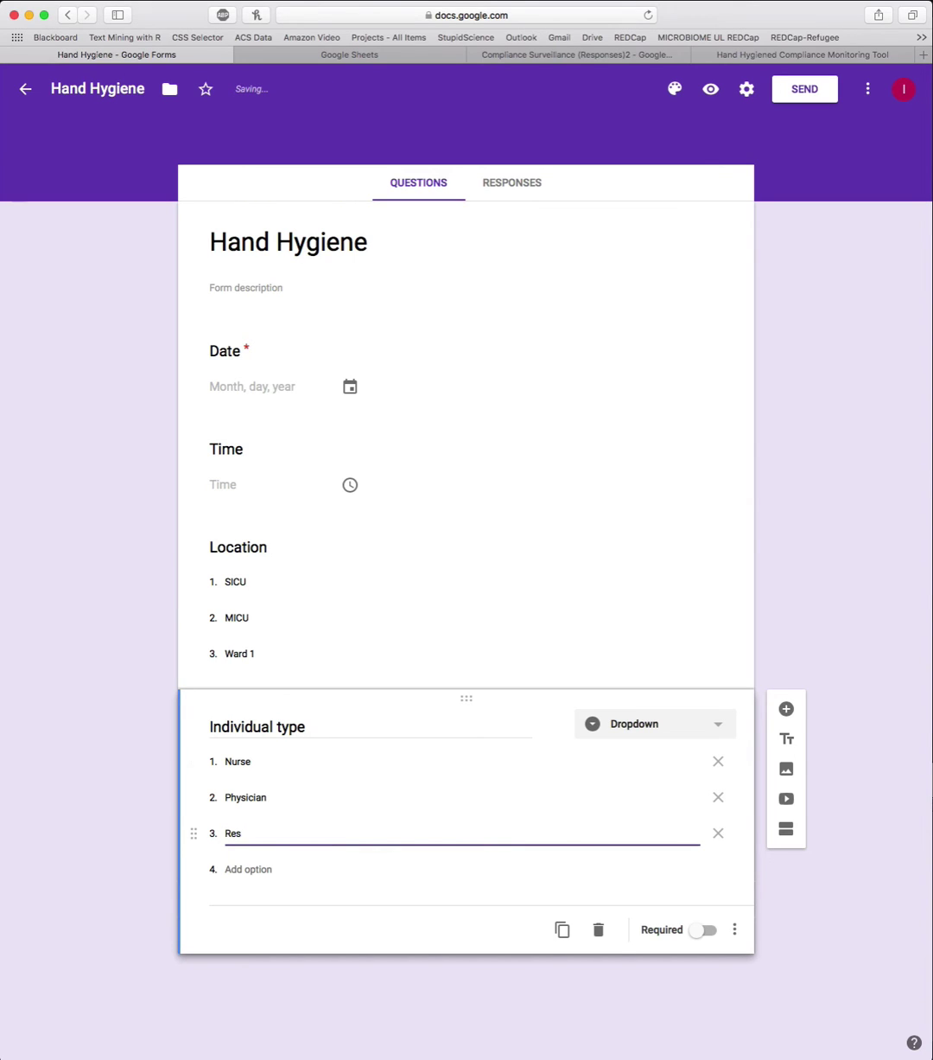
text(idents)
click(238, 868)
text(Fellows)
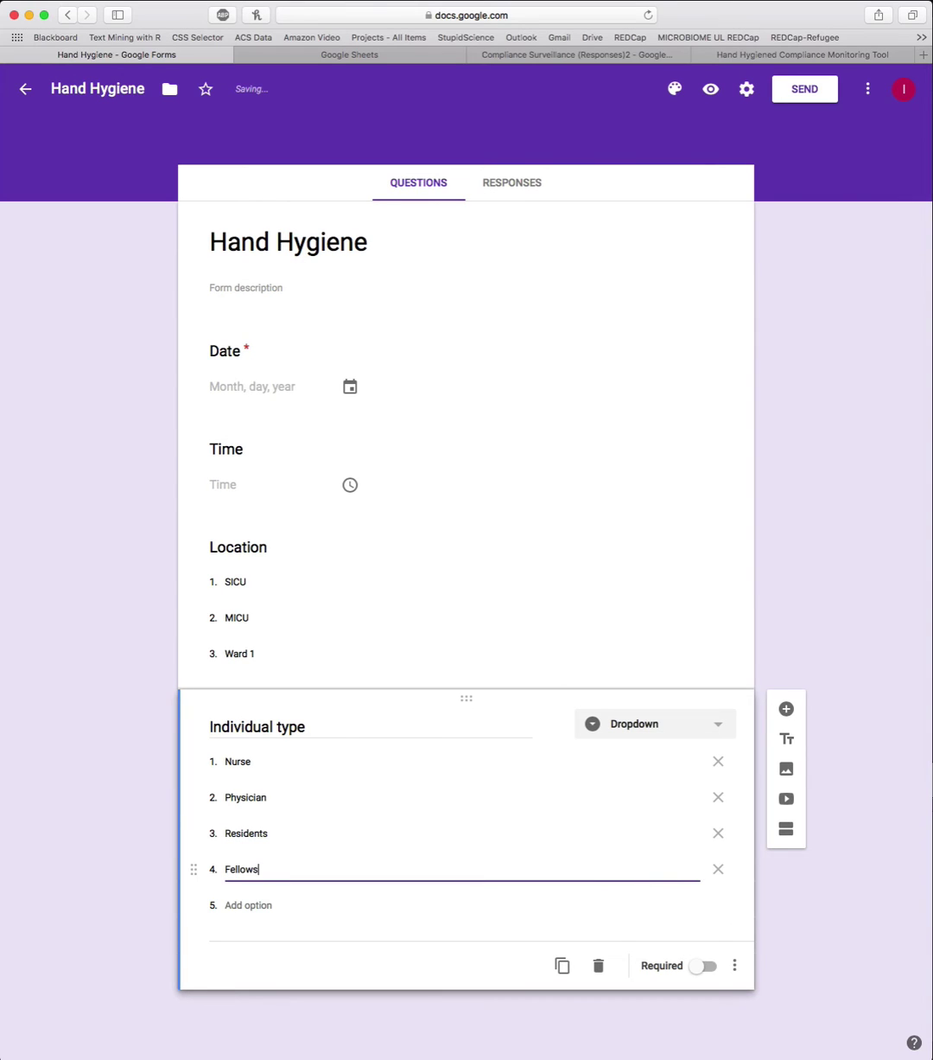
click(243, 904)
text(Other)
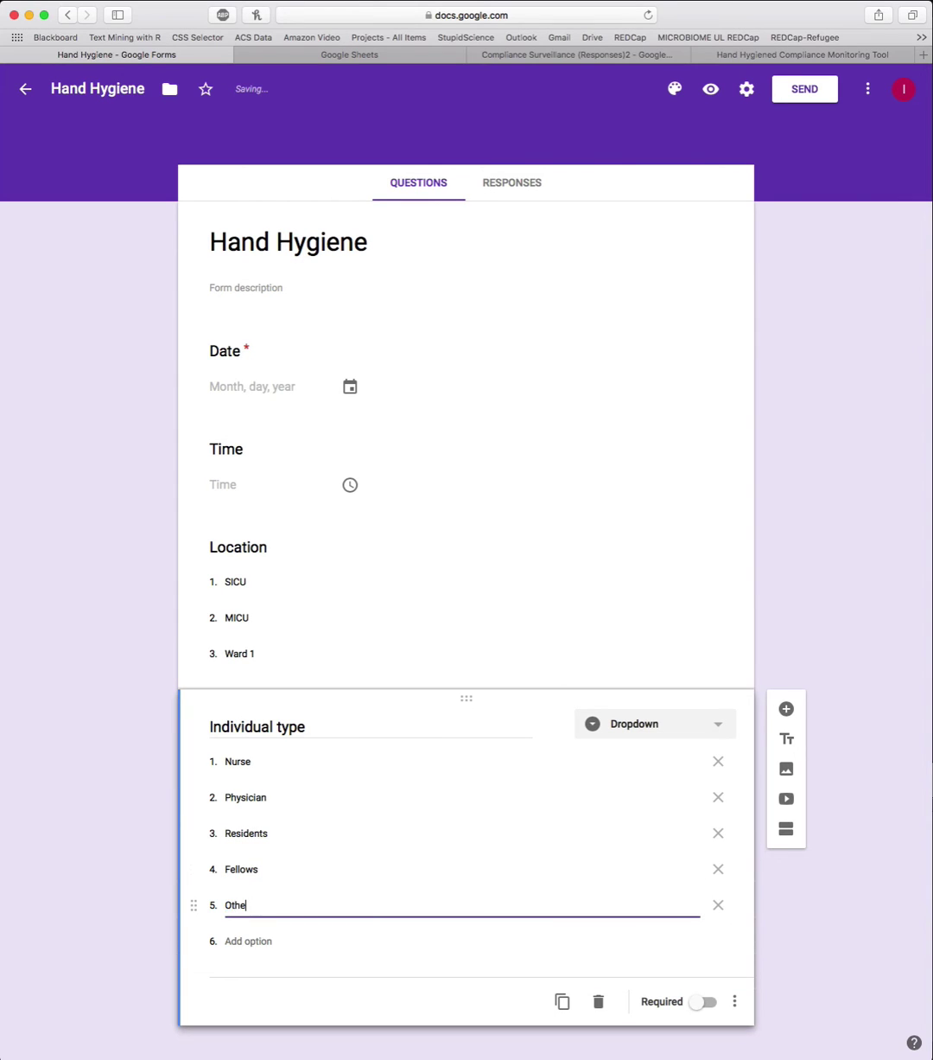
- Add a fifth question titled 'Moment'
click(787, 710)
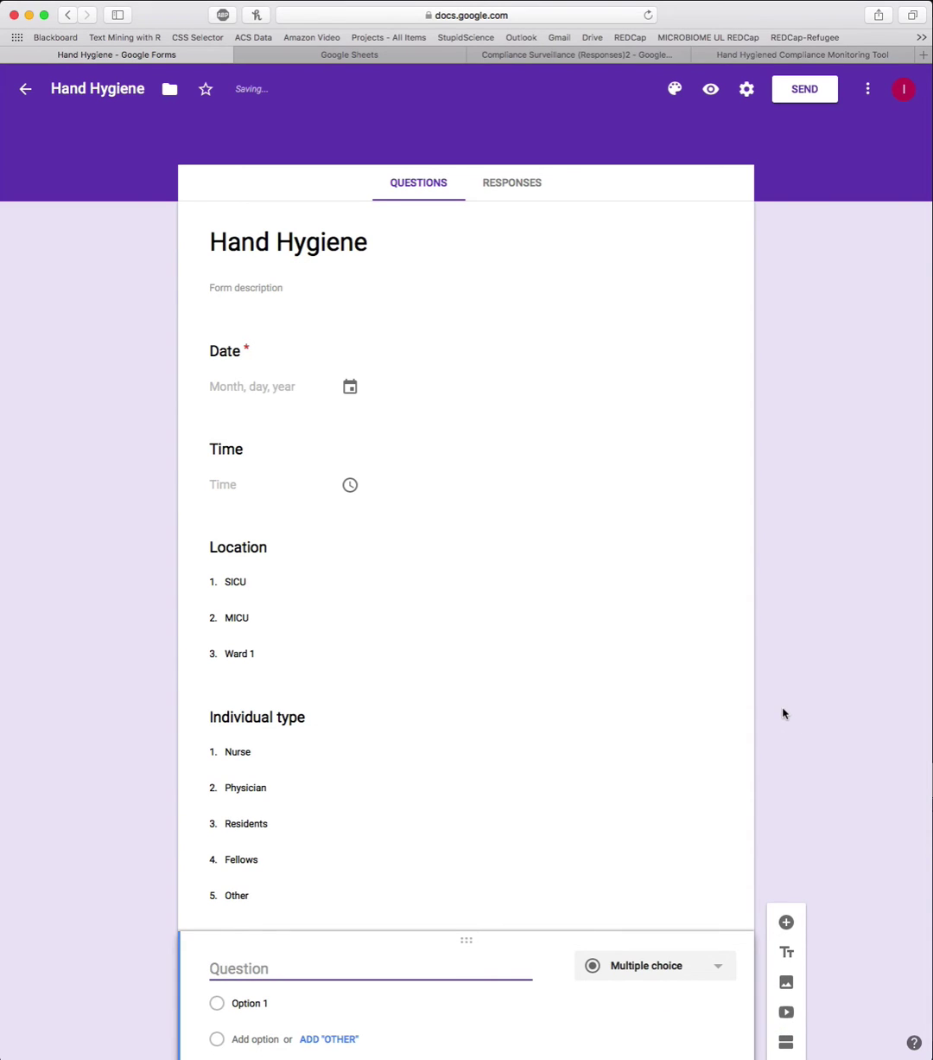
text(Moment)
scroll(524, 683, down, 3)
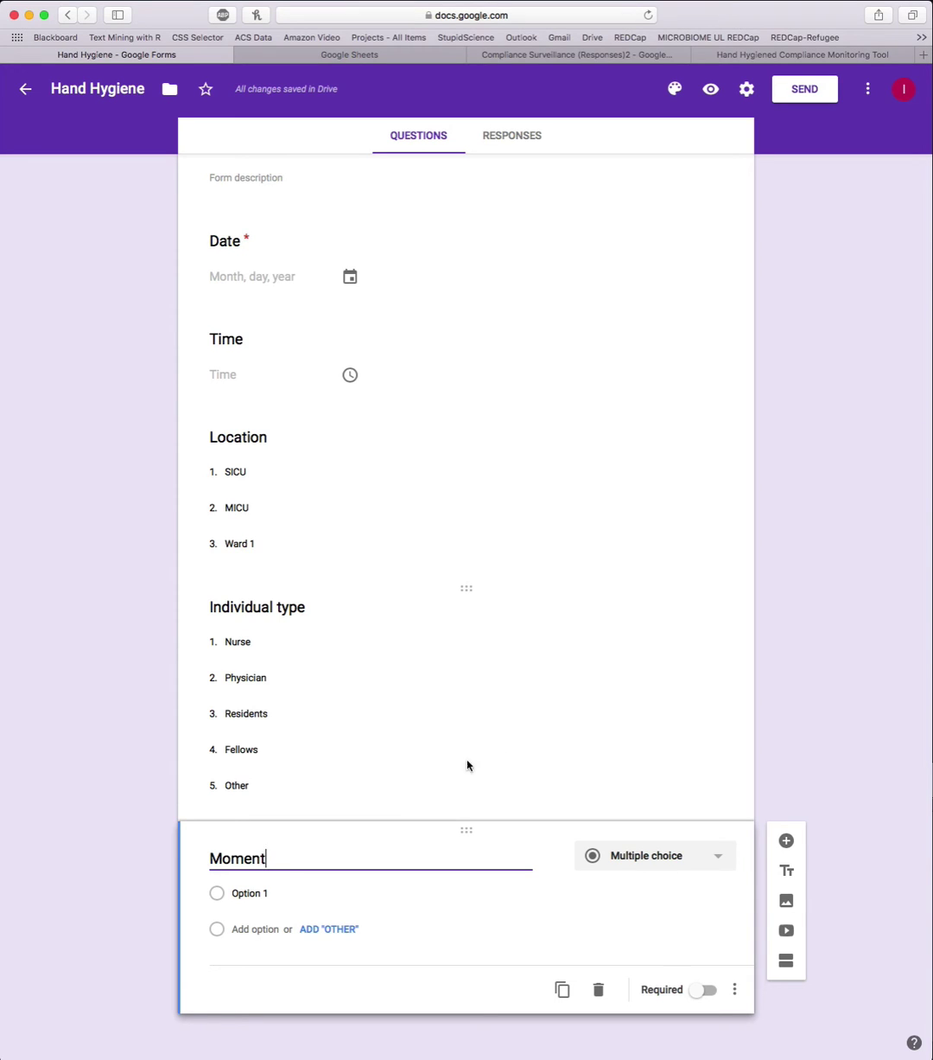
drag(211, 856, 266, 857)
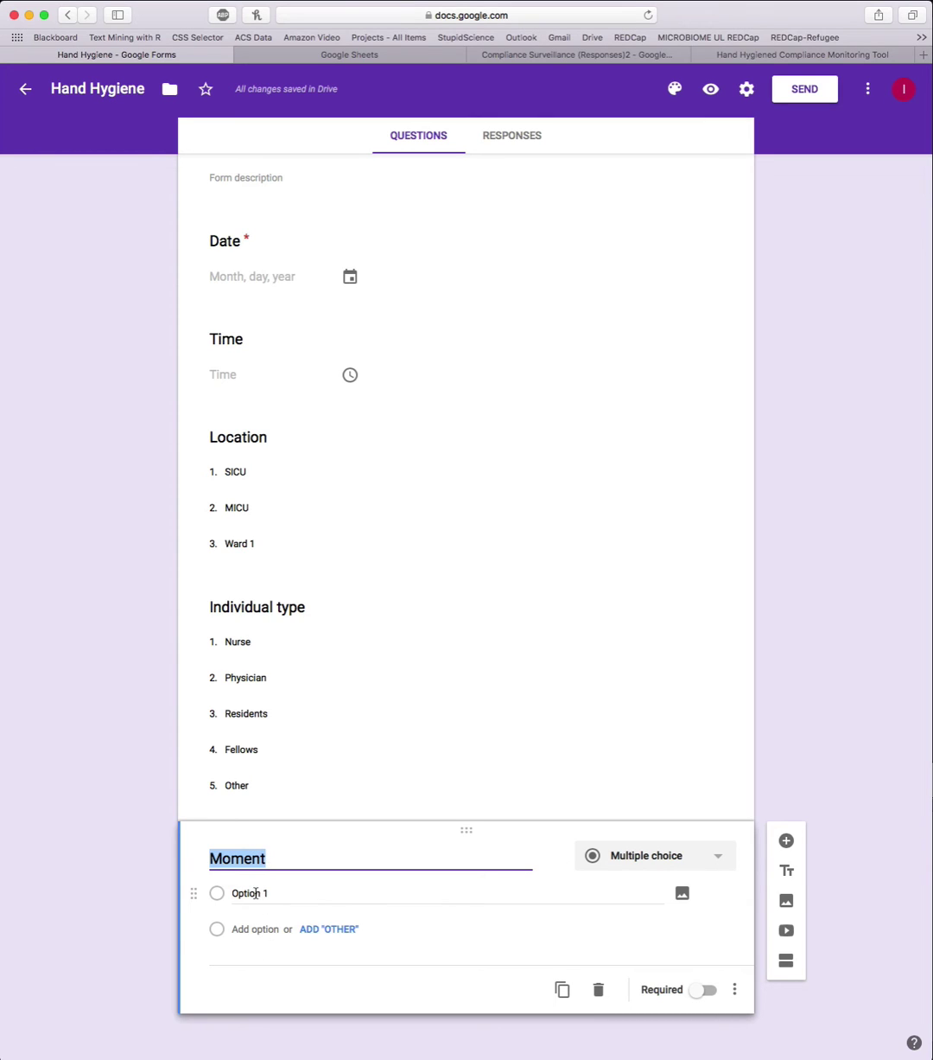
- Make Moment a dropdown with the option 'Before touching patient', then add a question below
click(256, 893)
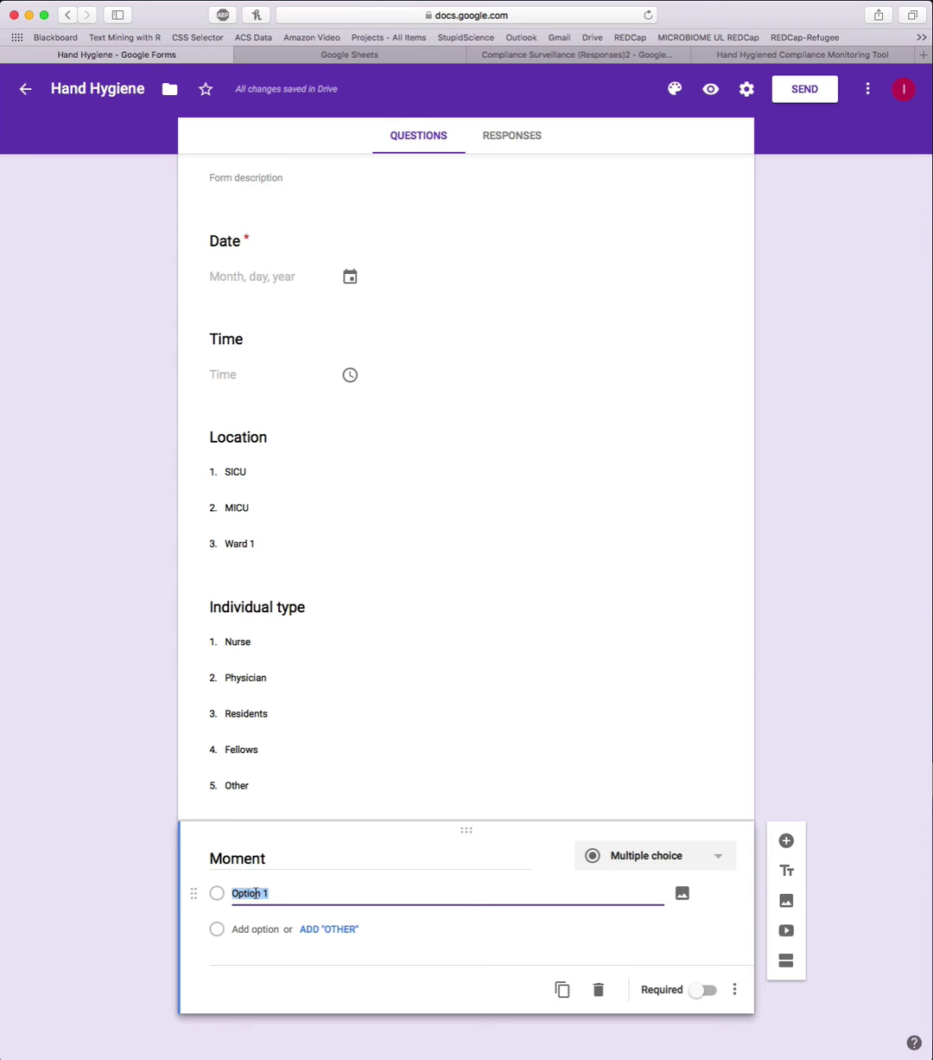
text(Before touching patient)
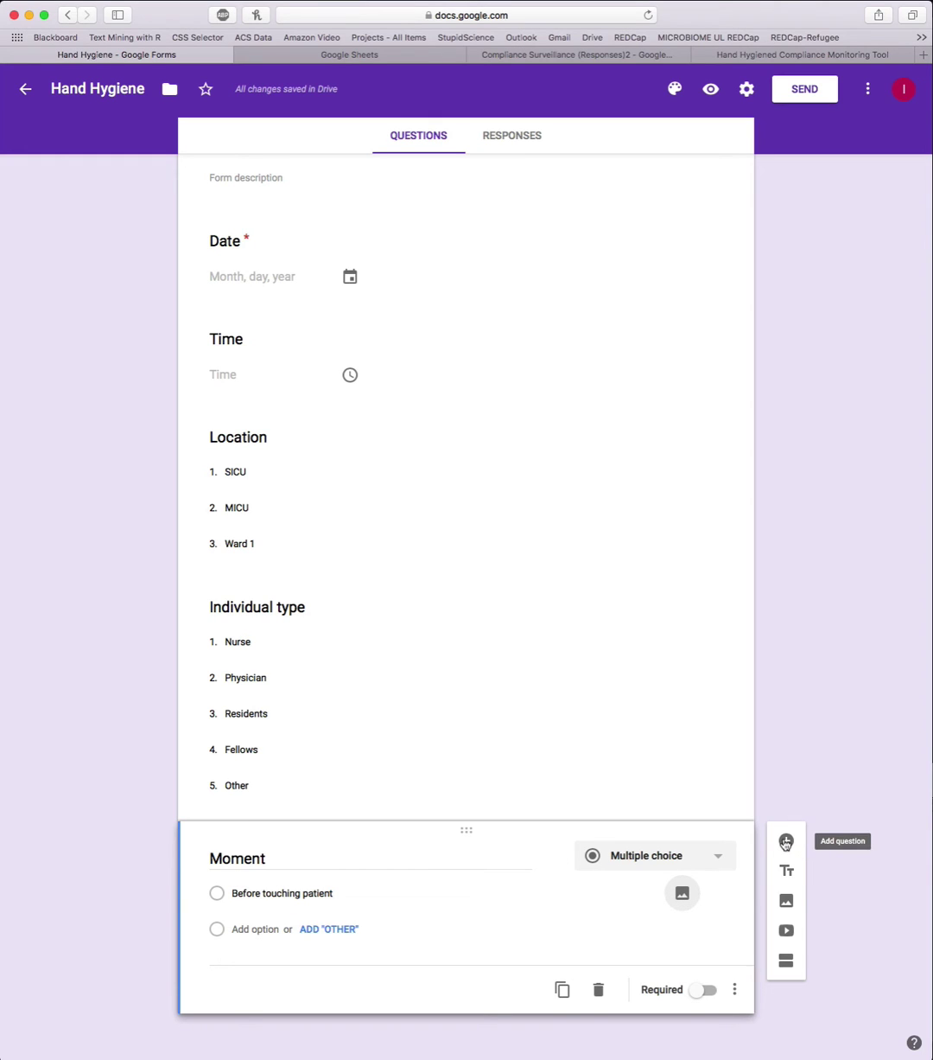
click(650, 855)
click(657, 785)
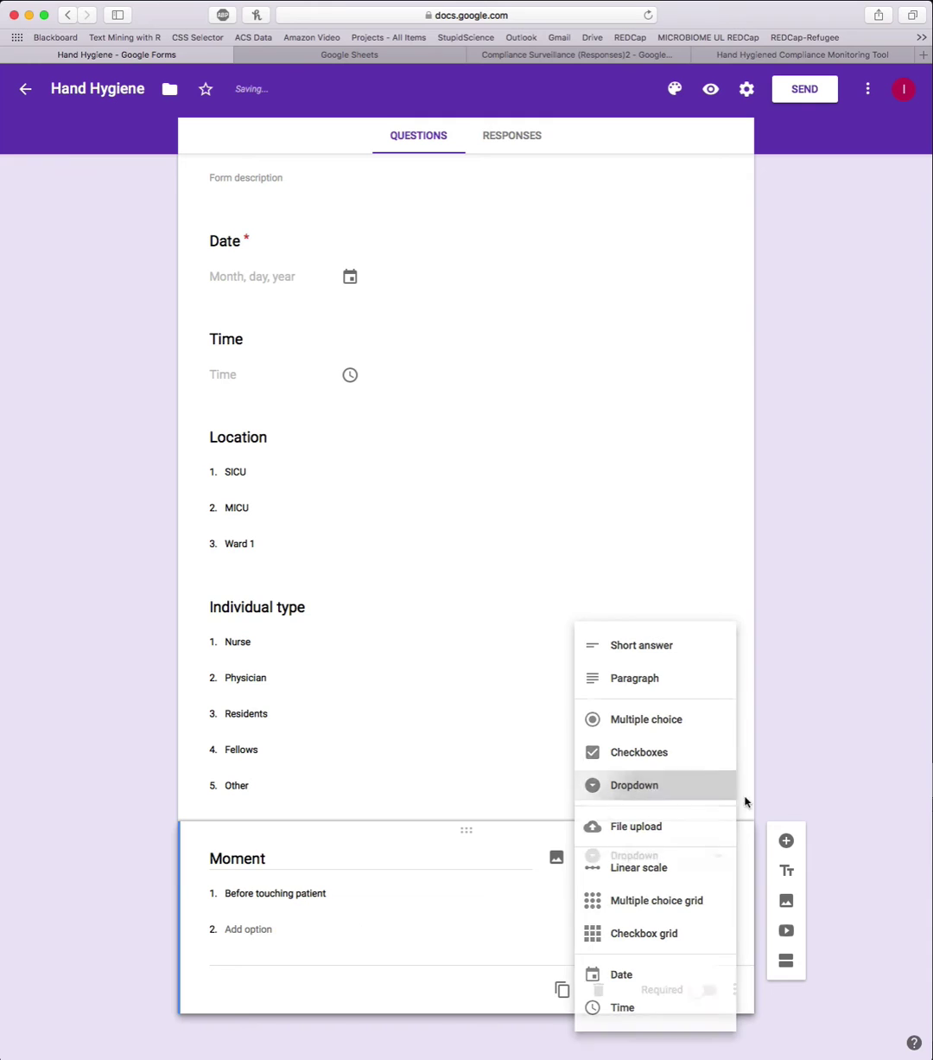
click(785, 841)
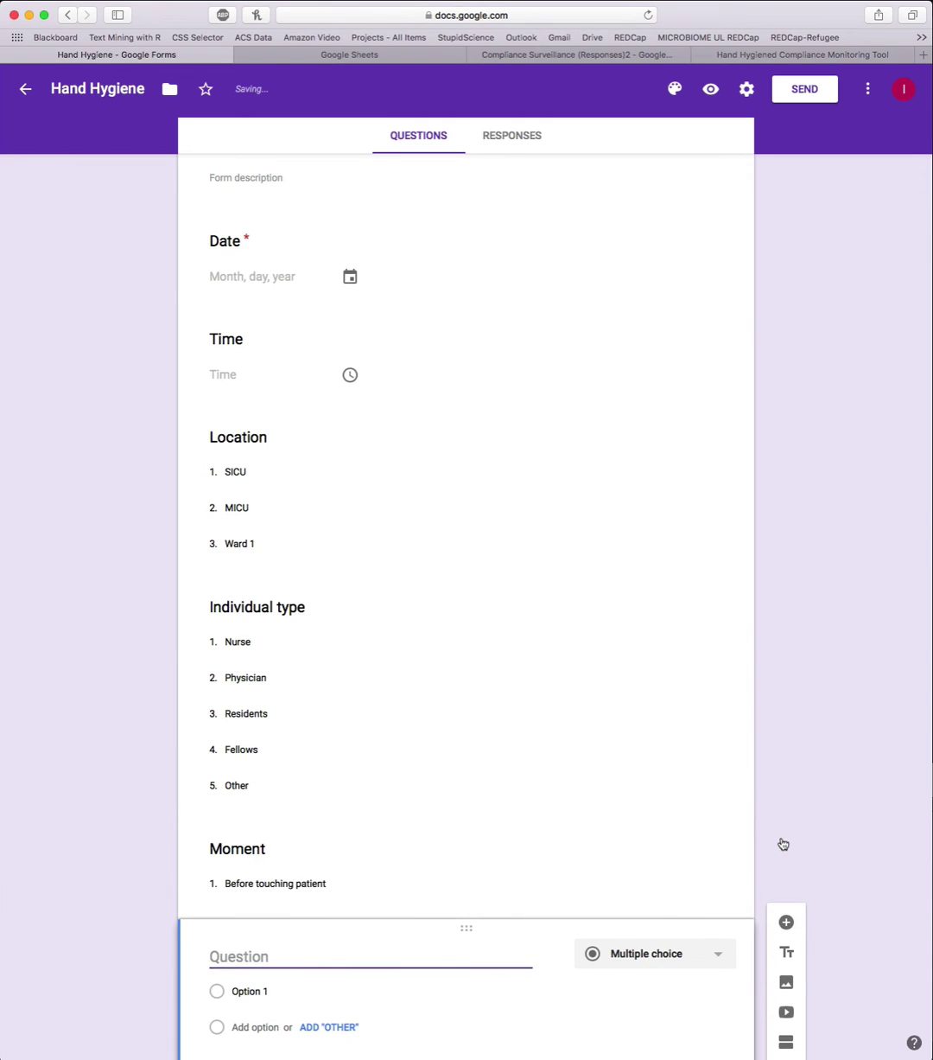
- Title the last question 'Compliant?' with Yes and No as its answer options
click(291, 858)
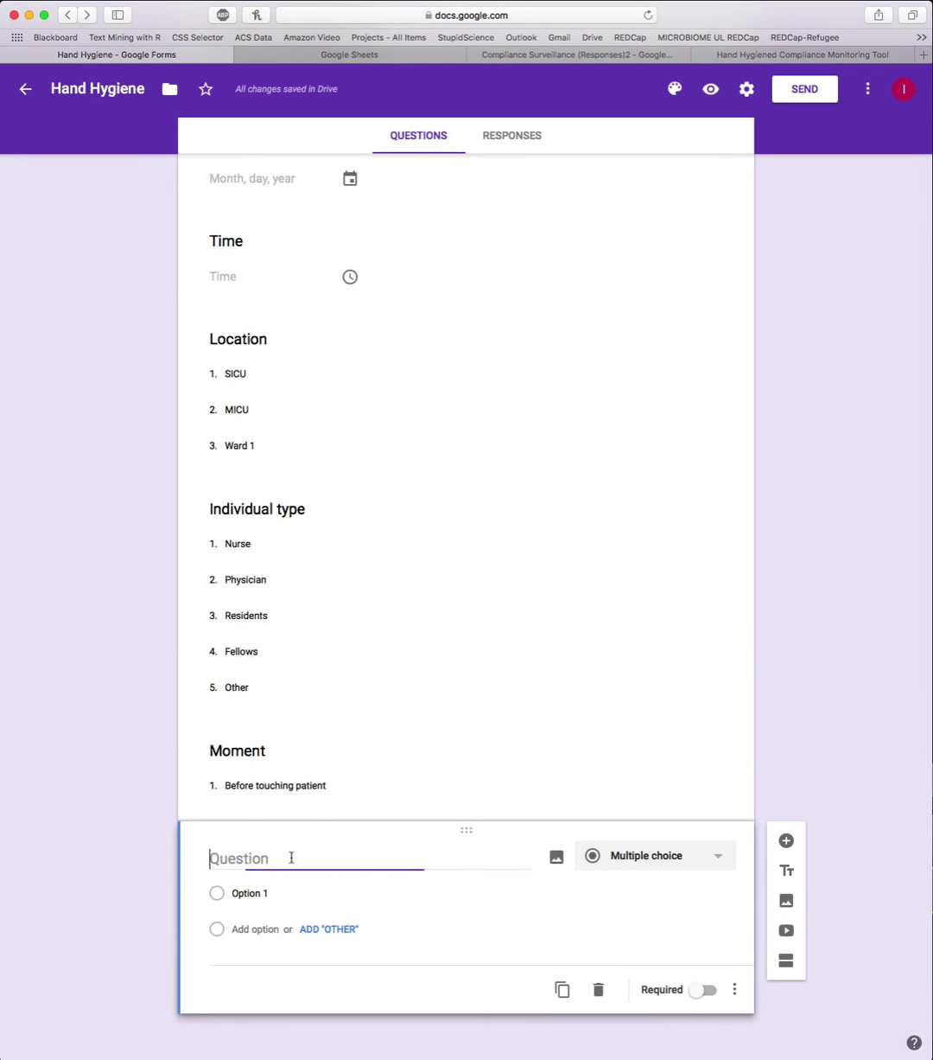
text(Com)
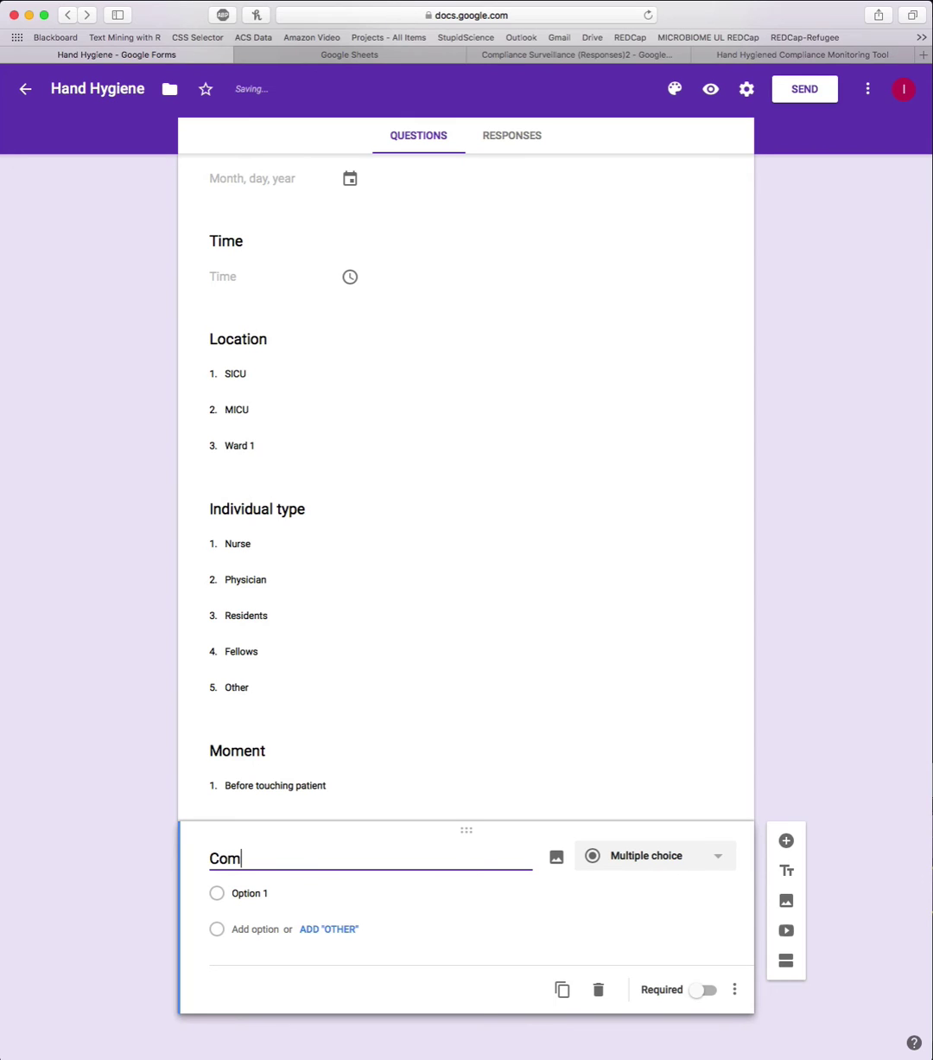
text(pliant?)
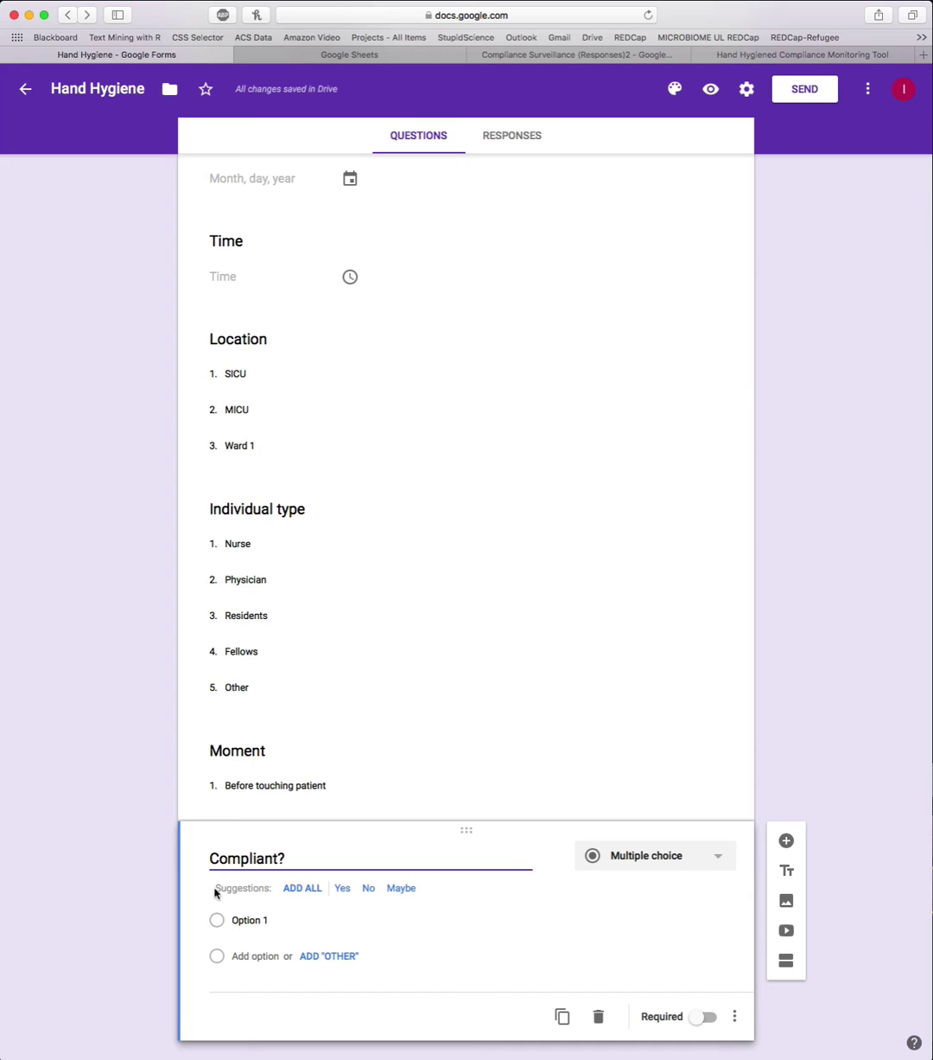
click(342, 888)
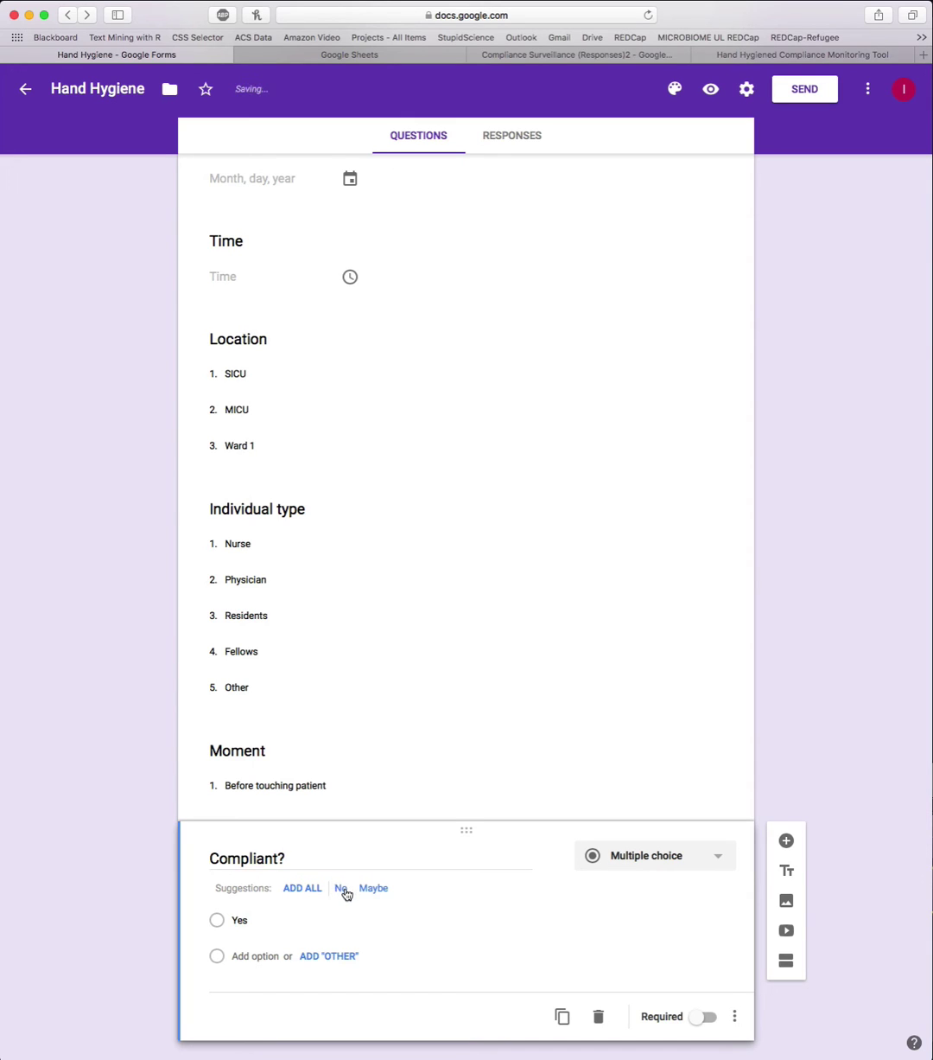
click(342, 889)
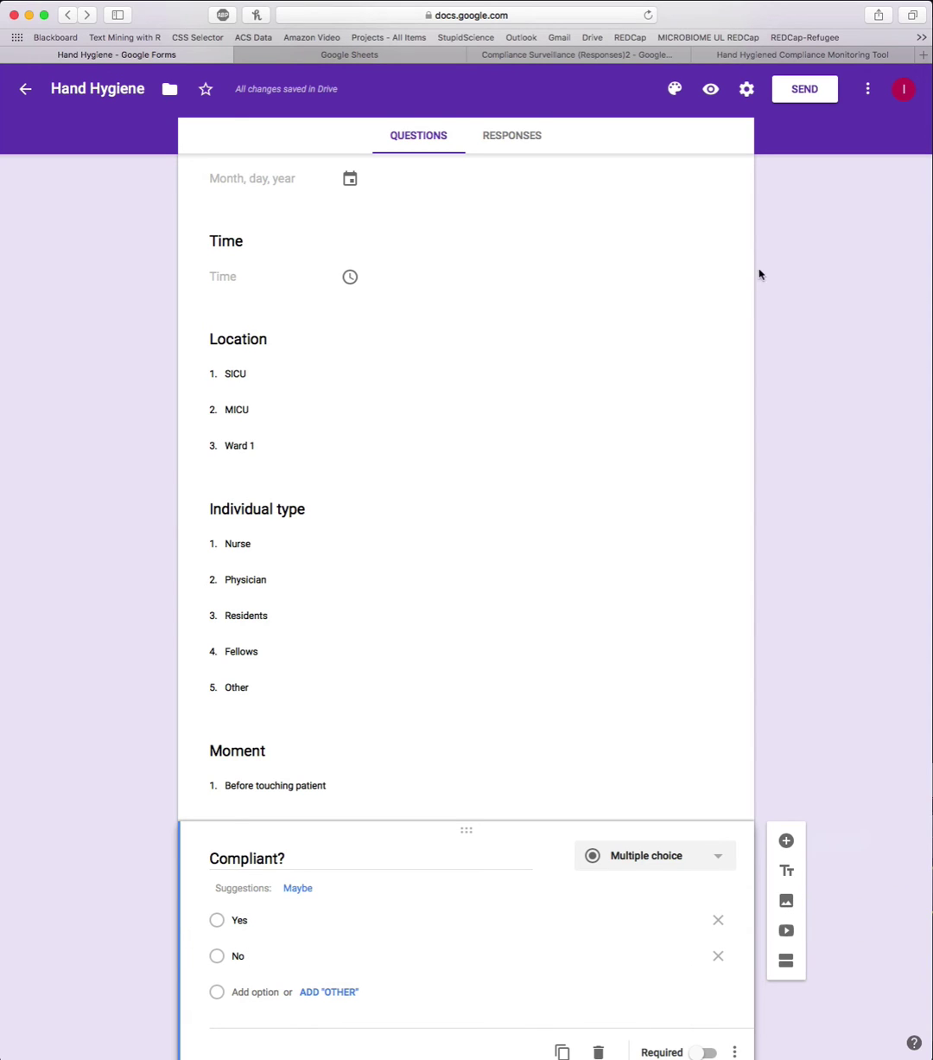
click(804, 91)
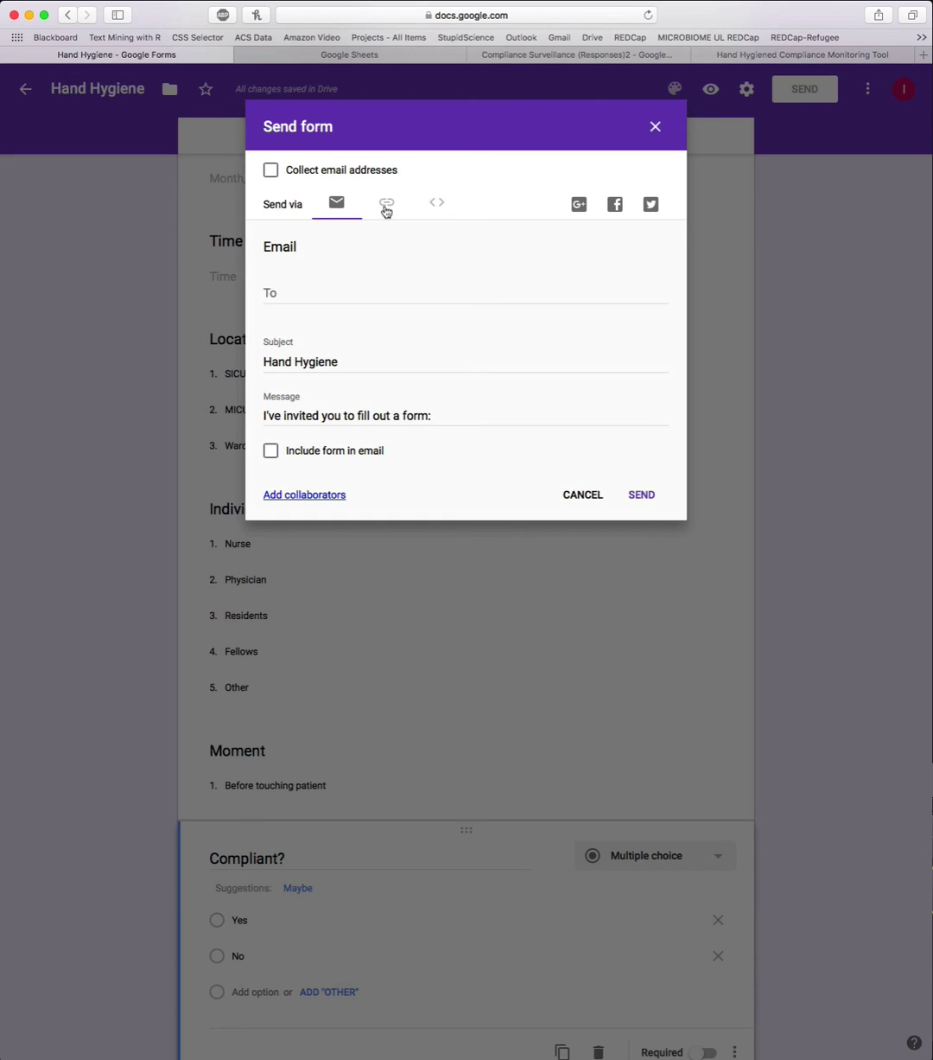
click(371, 204)
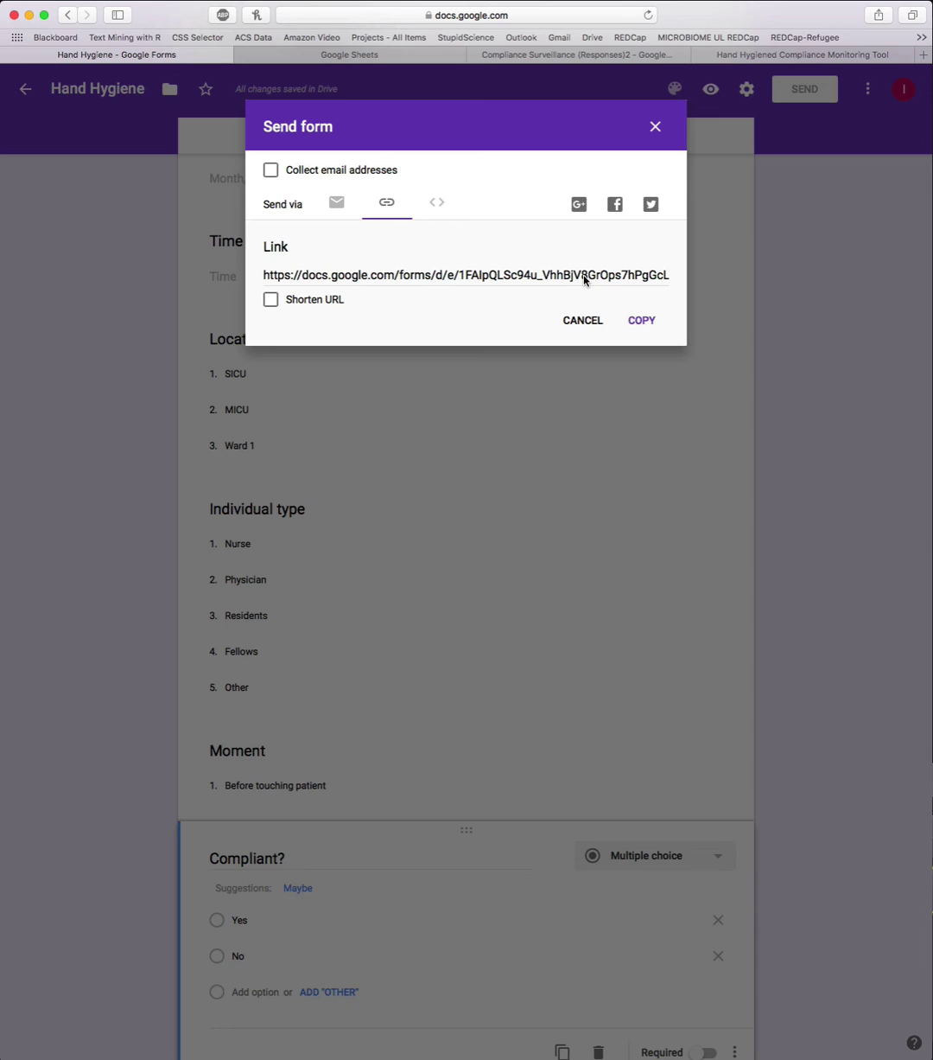
click(654, 129)
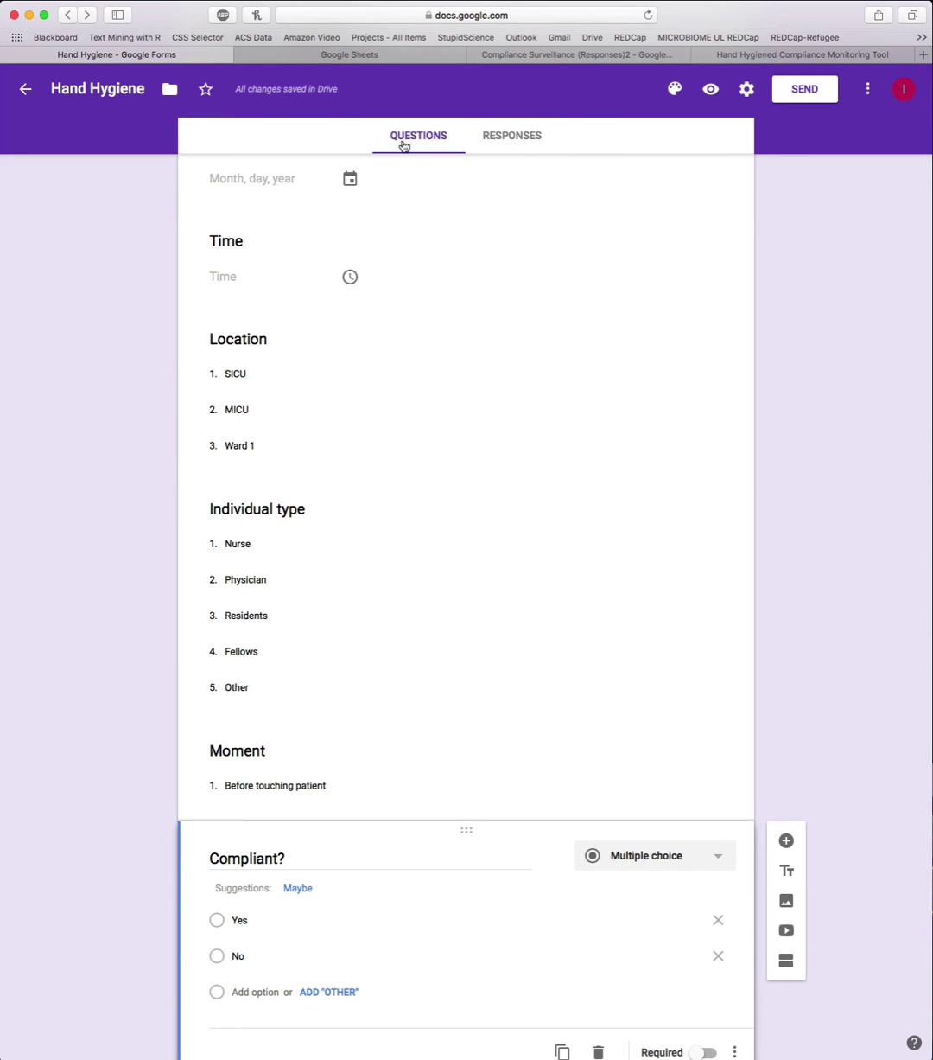
- Link the form's responses to a new 'Hand Hygiene (Responses)' spreadsheet
click(515, 141)
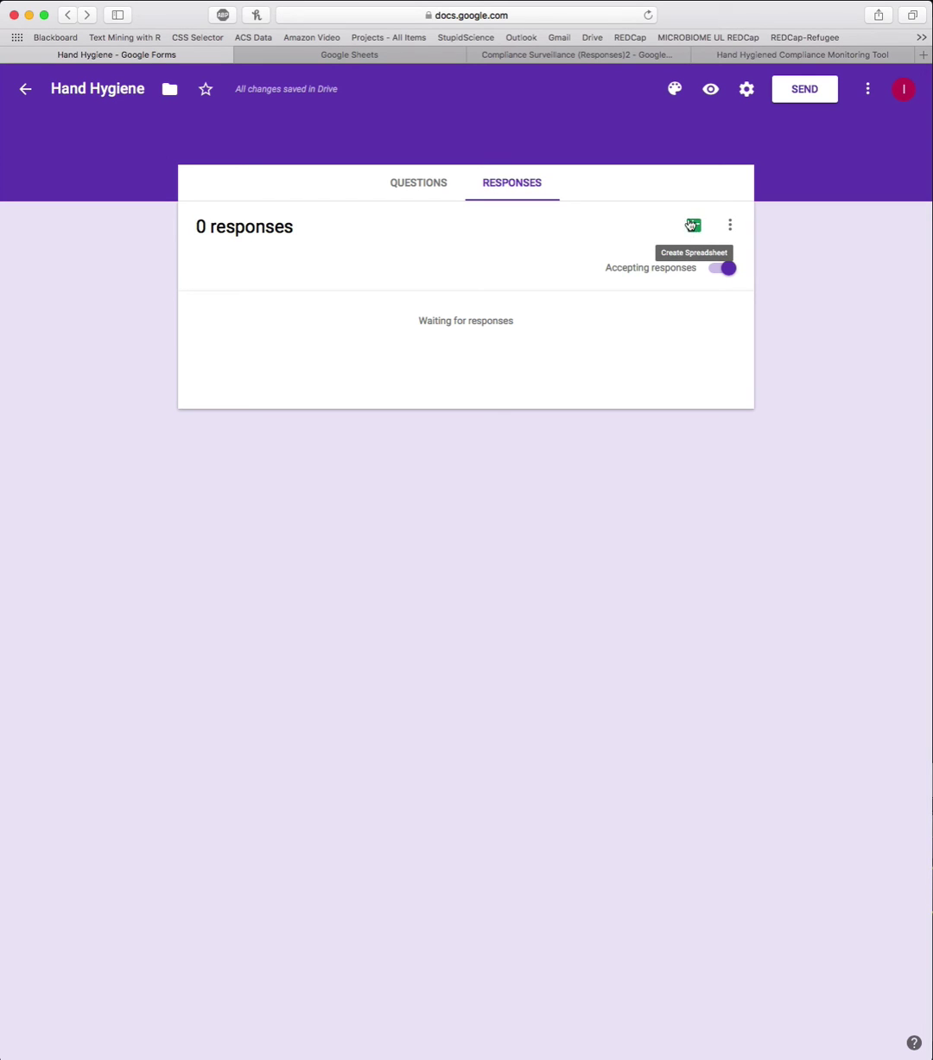
click(694, 228)
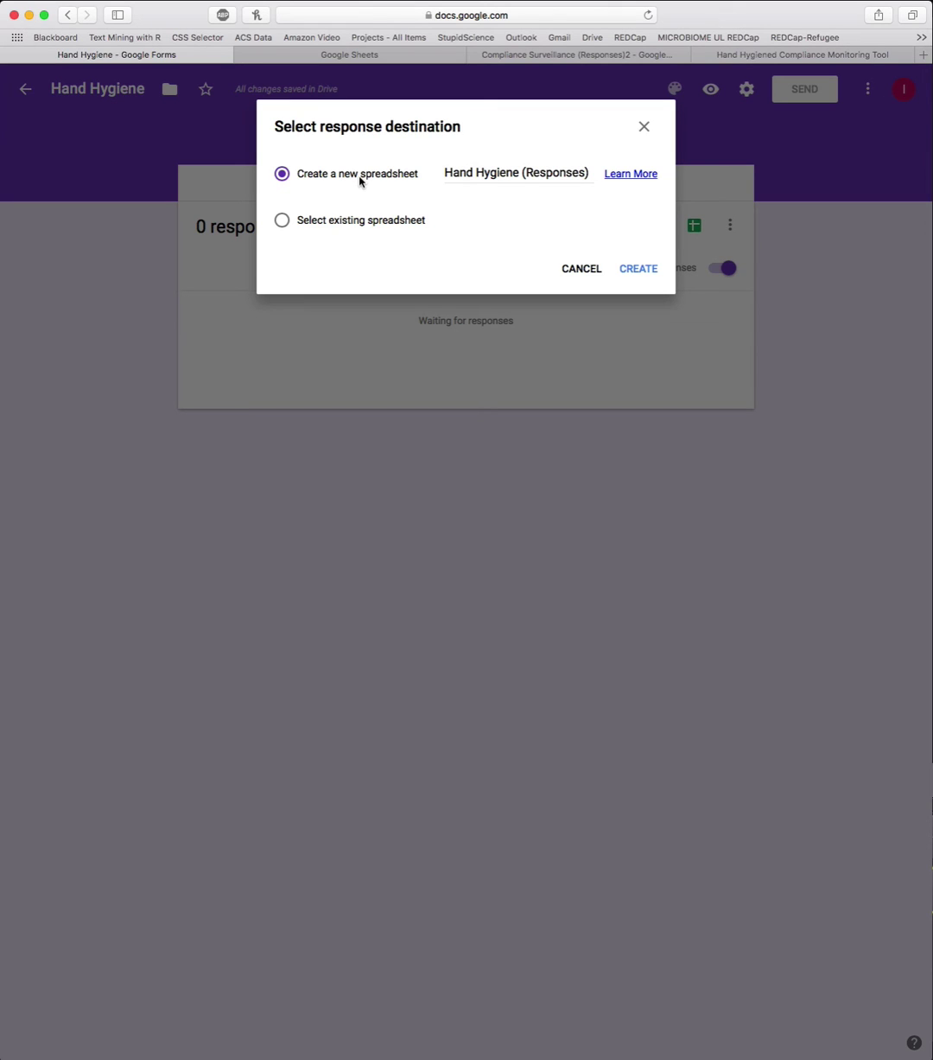
click(634, 273)
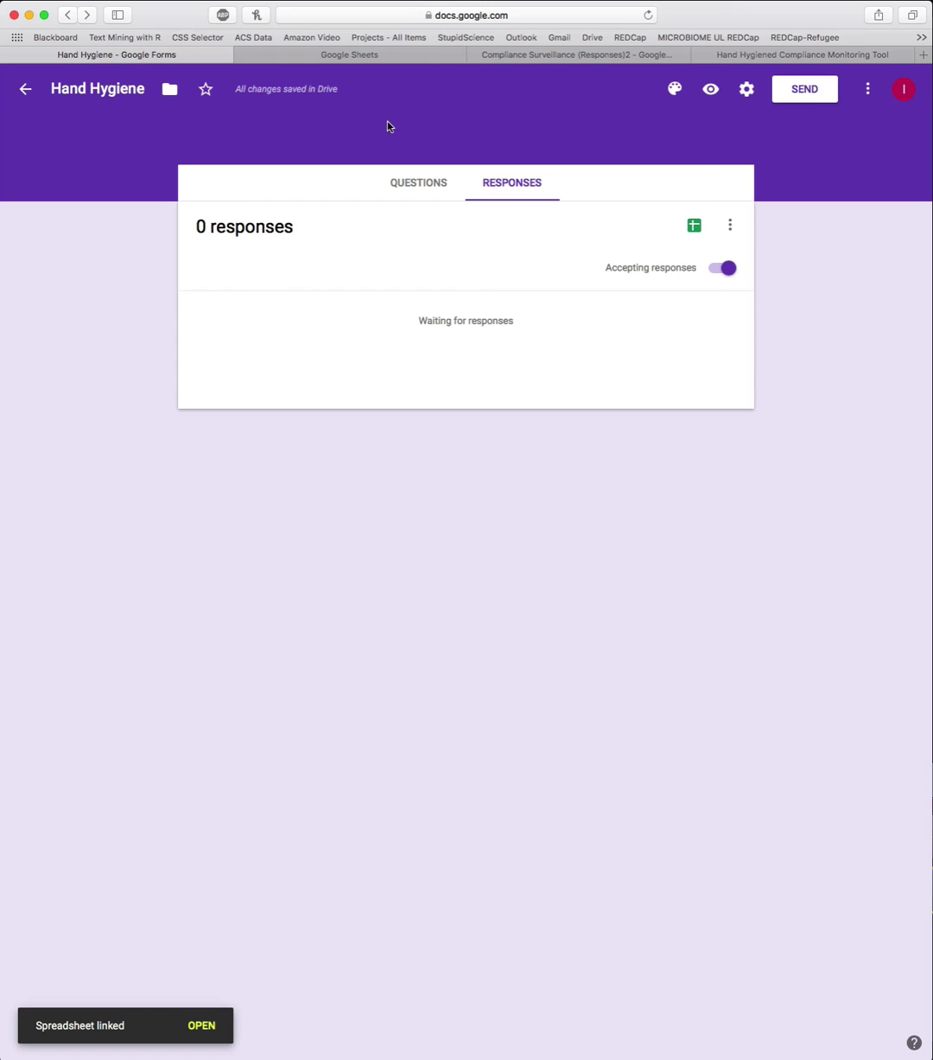
- Copy the responses spreadsheet's shareable link and return to the Compliance Monitoring Tool page
click(392, 59)
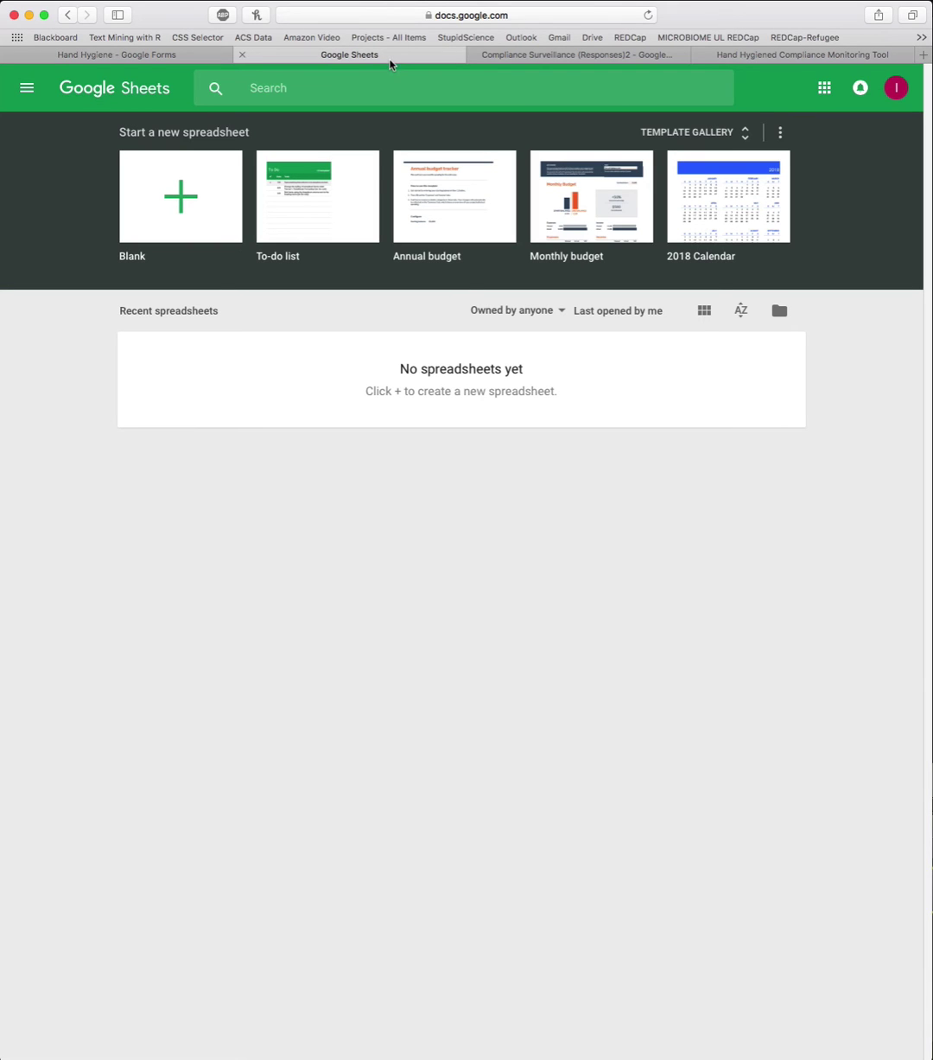
click(474, 18)
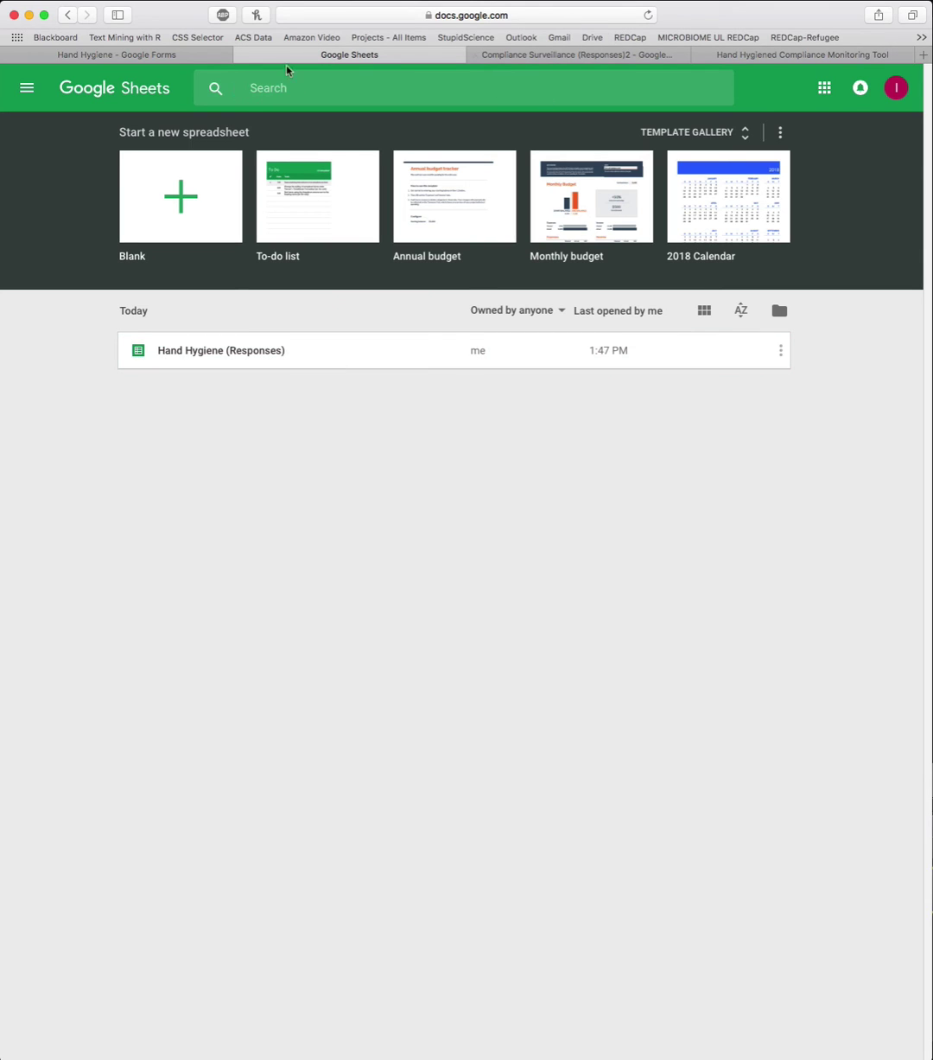
click(780, 57)
click(627, 56)
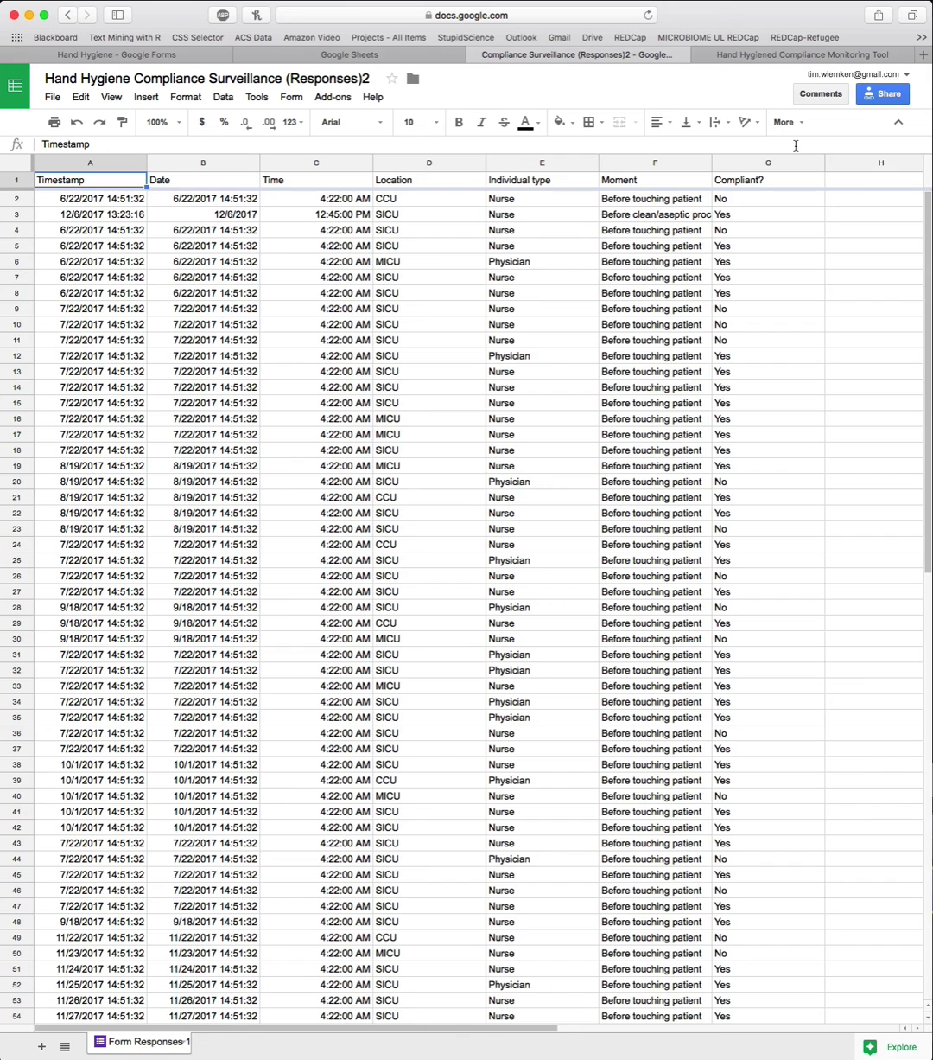
click(879, 100)
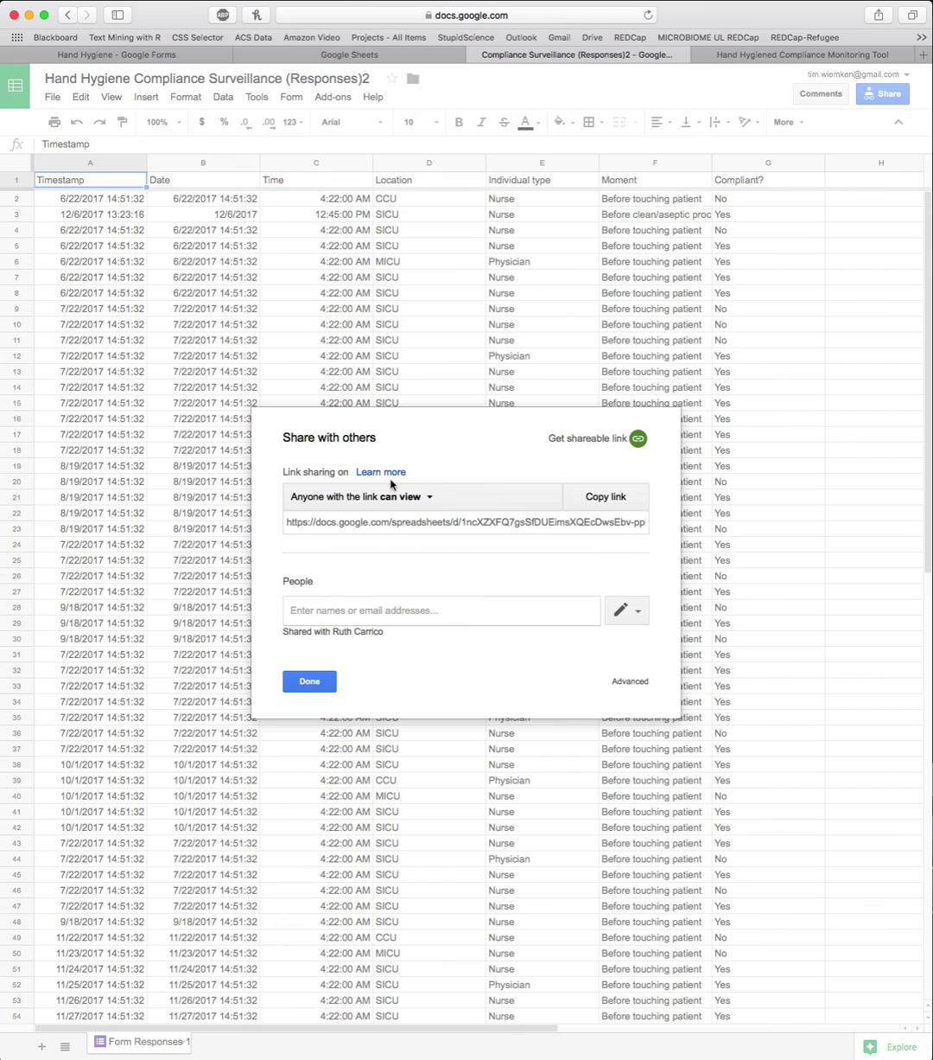
click(636, 437)
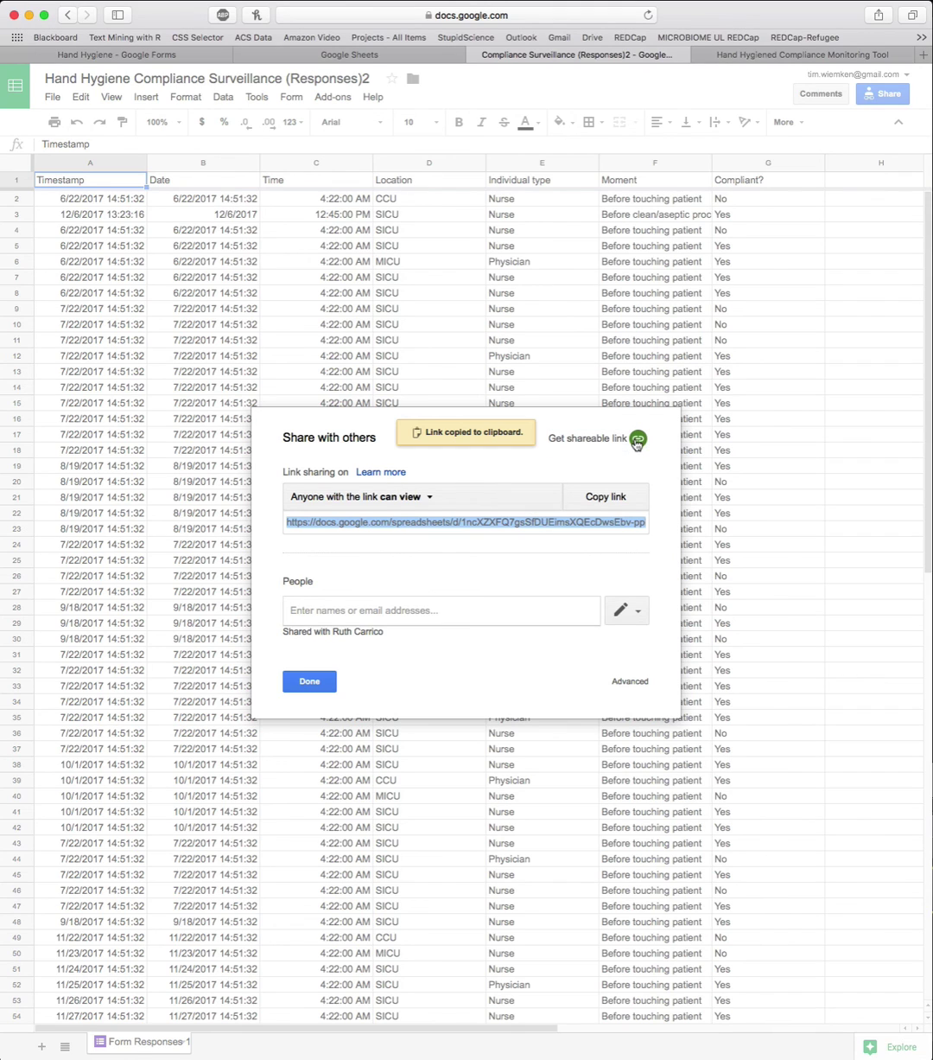
click(742, 56)
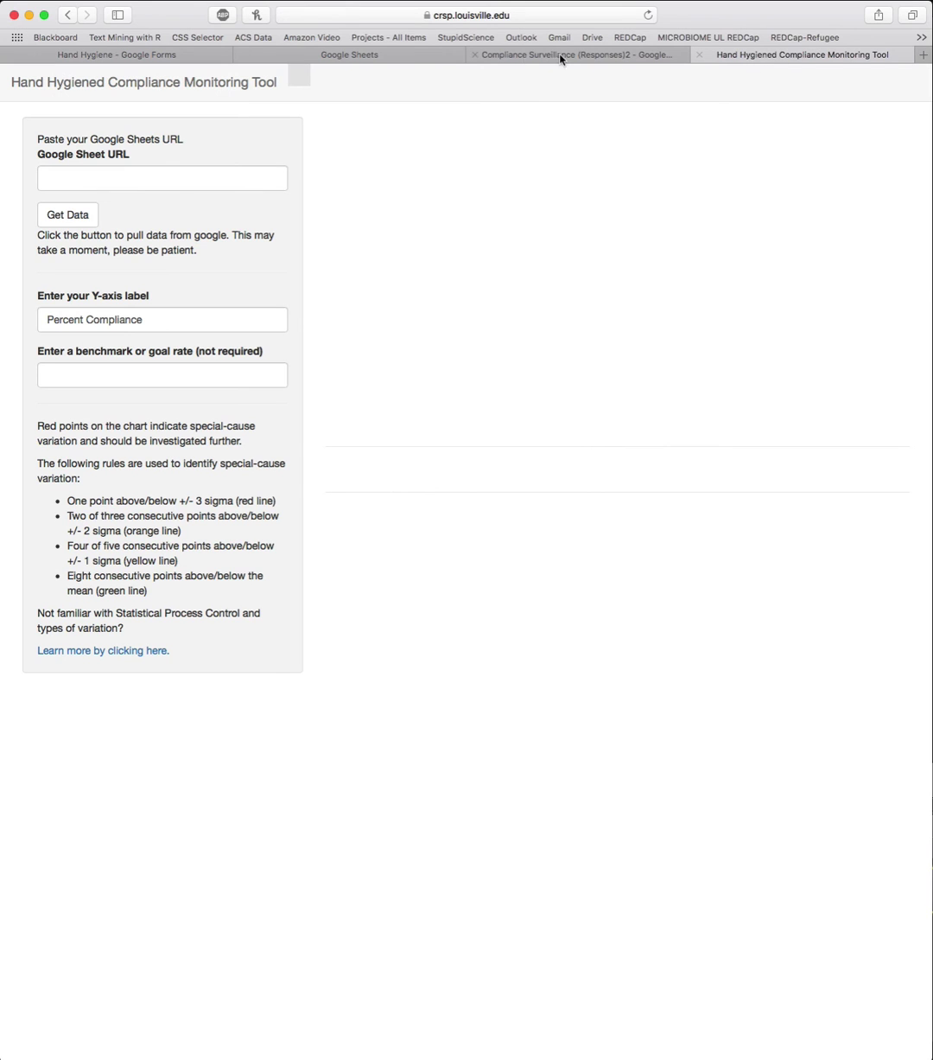
- Paste the sheet link into the tool's Google Sheet URL field and load the data with Get Data
click(515, 16)
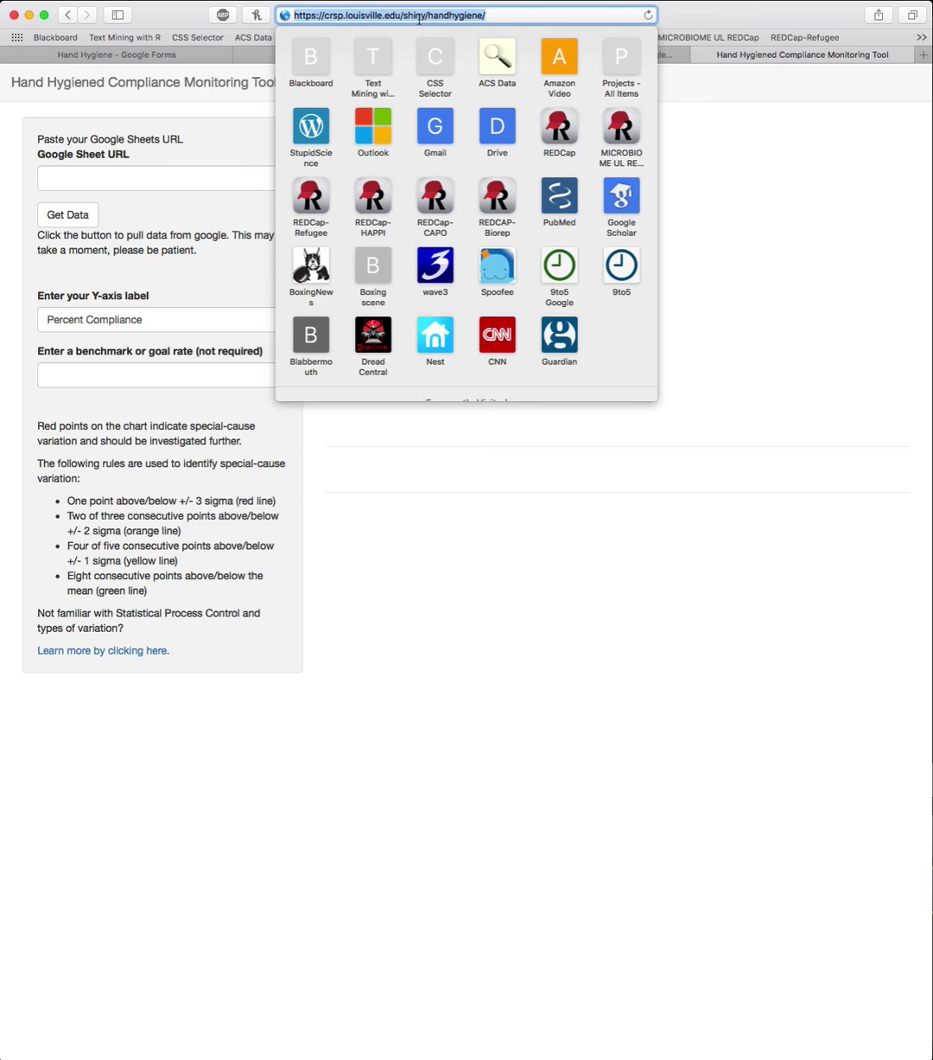
click(752, 94)
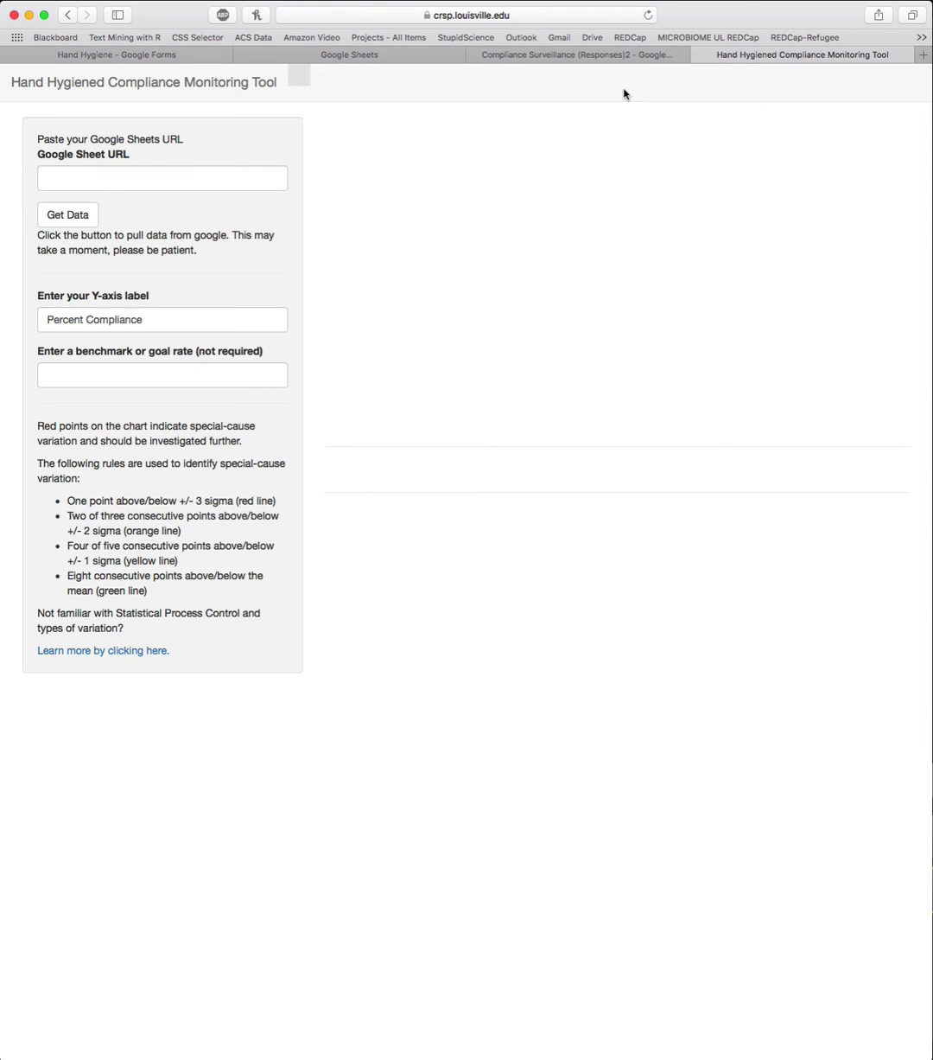
click(139, 177)
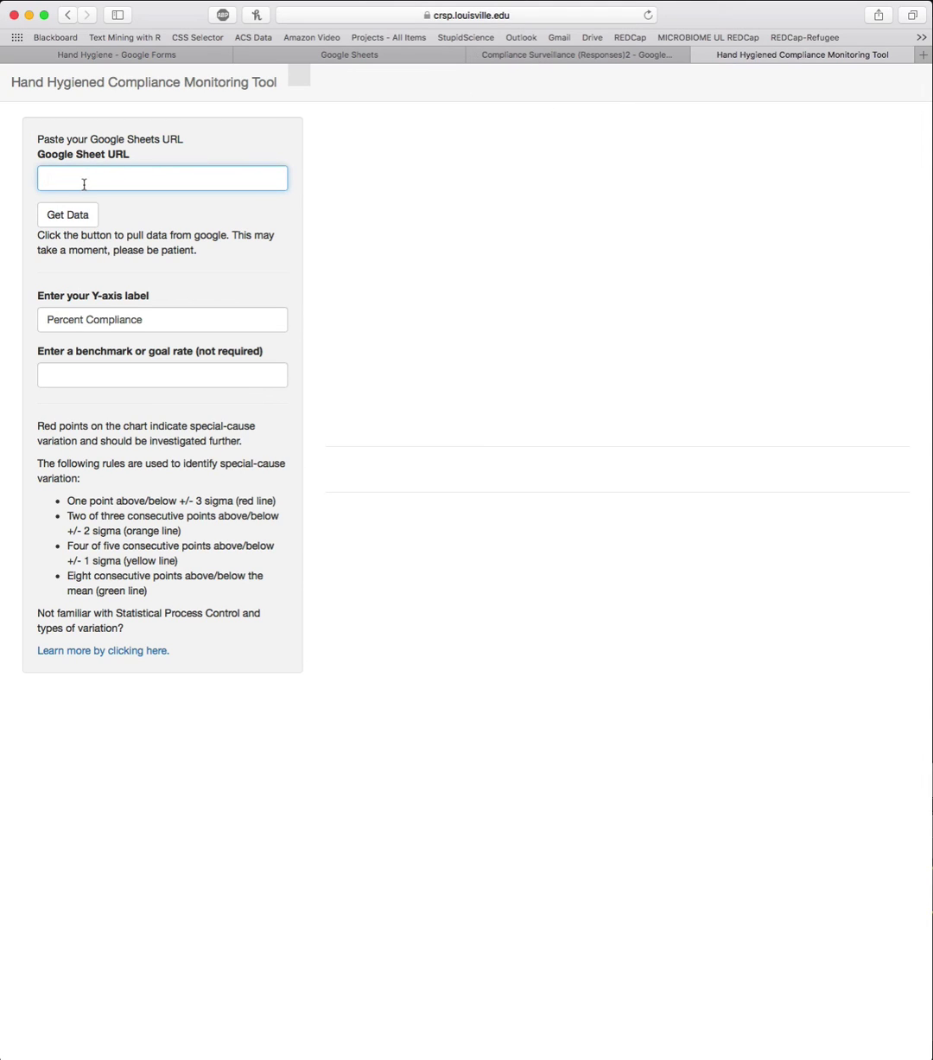
key(super+v)
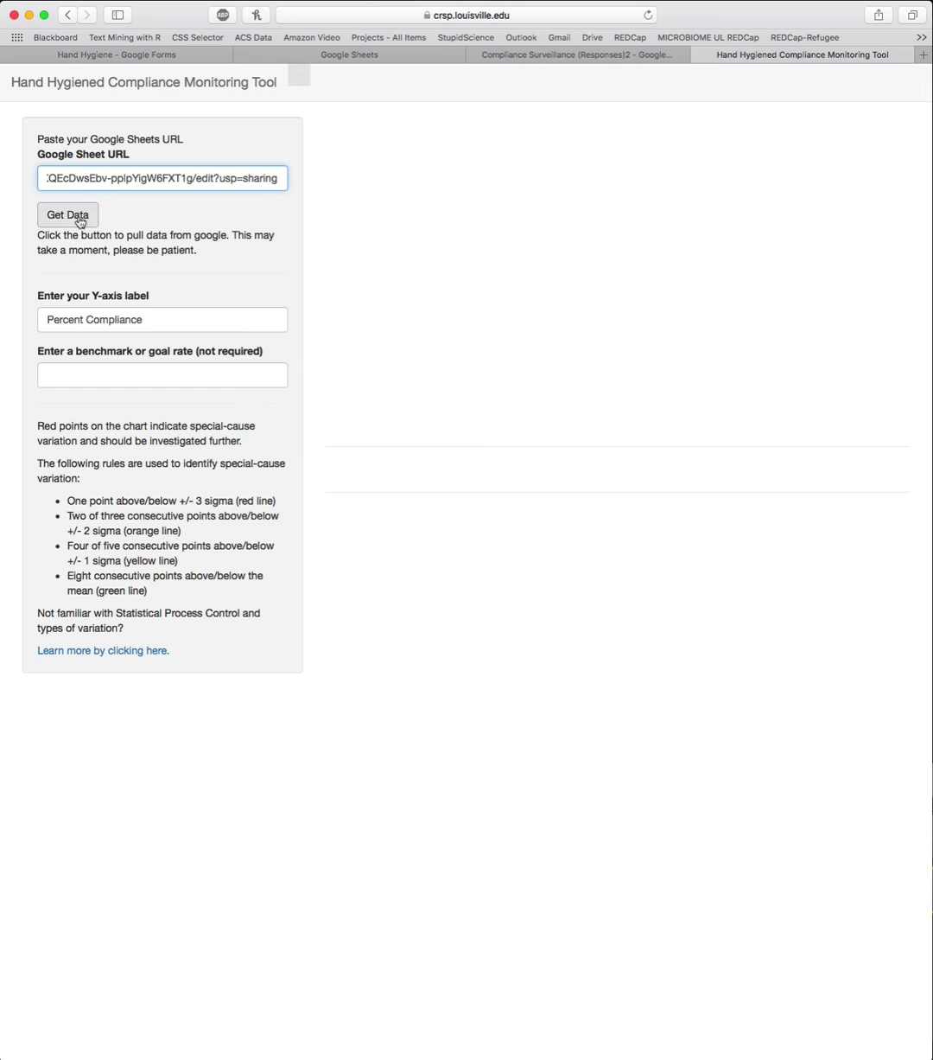
click(75, 218)
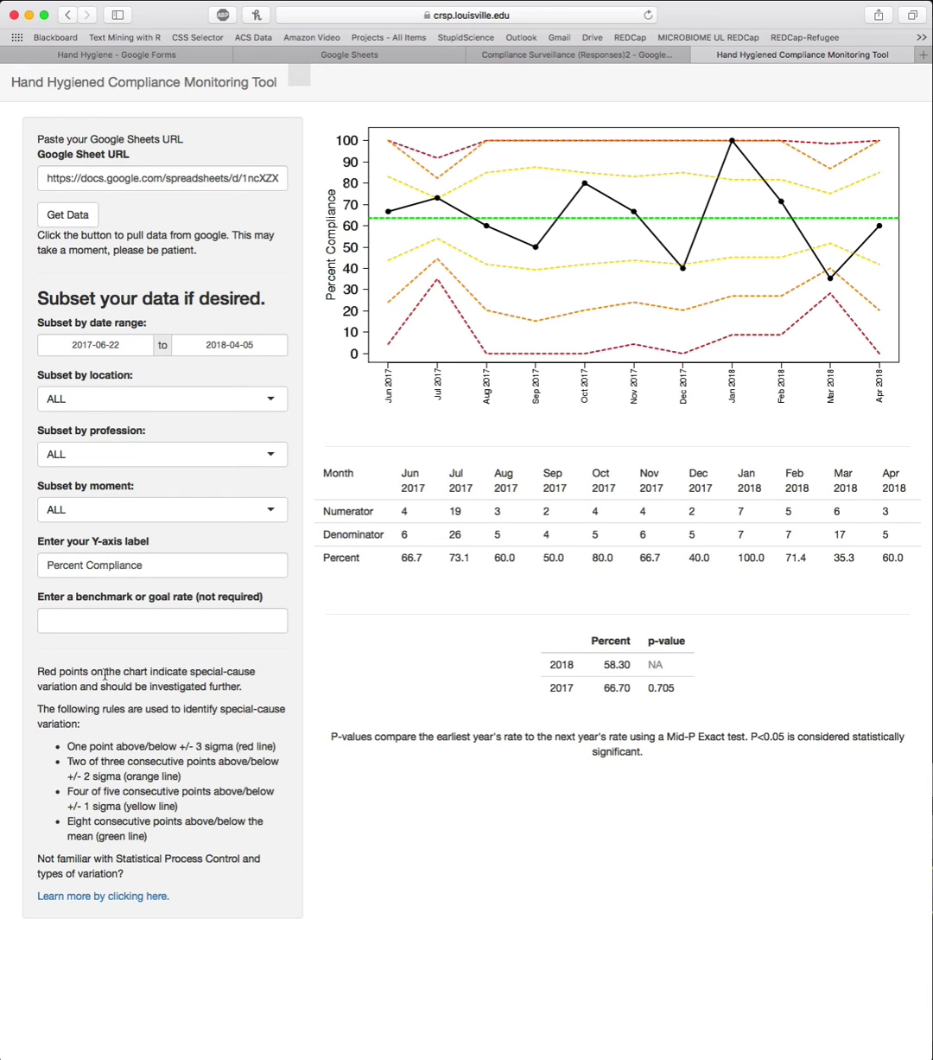
drag(41, 676, 227, 858)
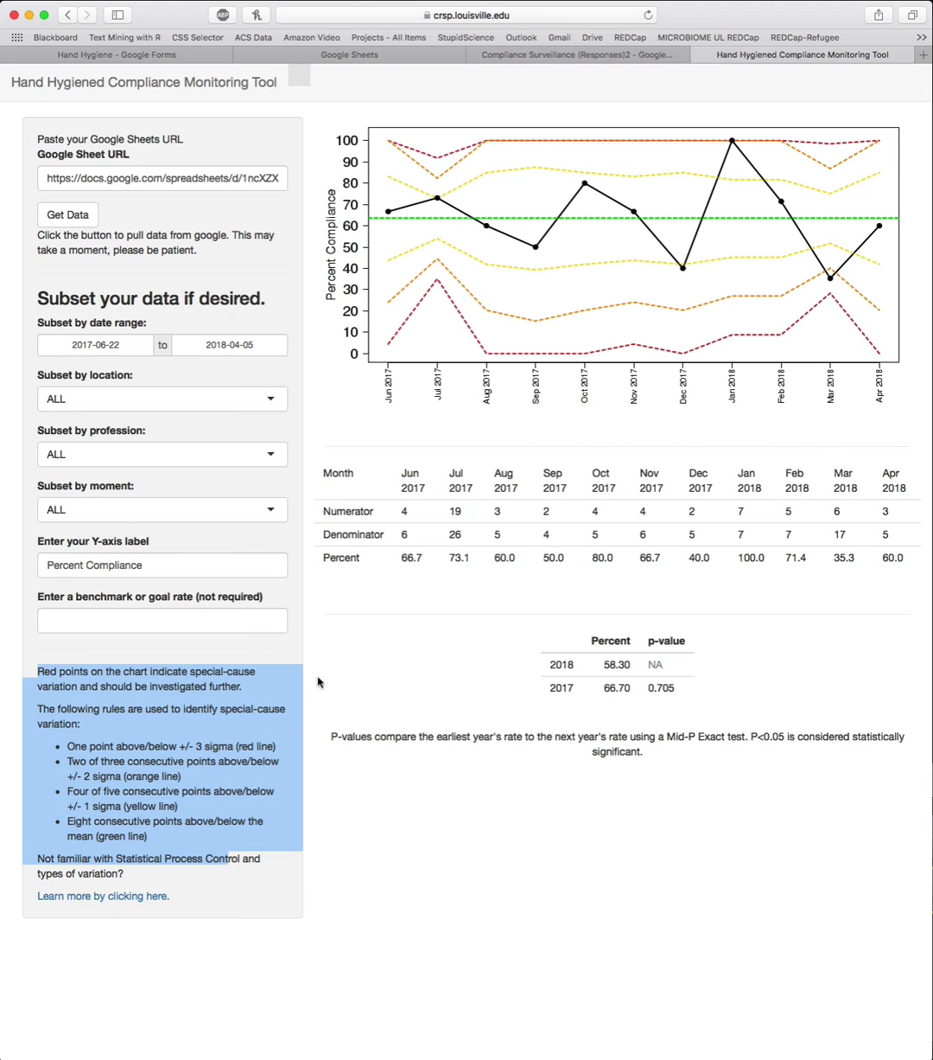
click(374, 622)
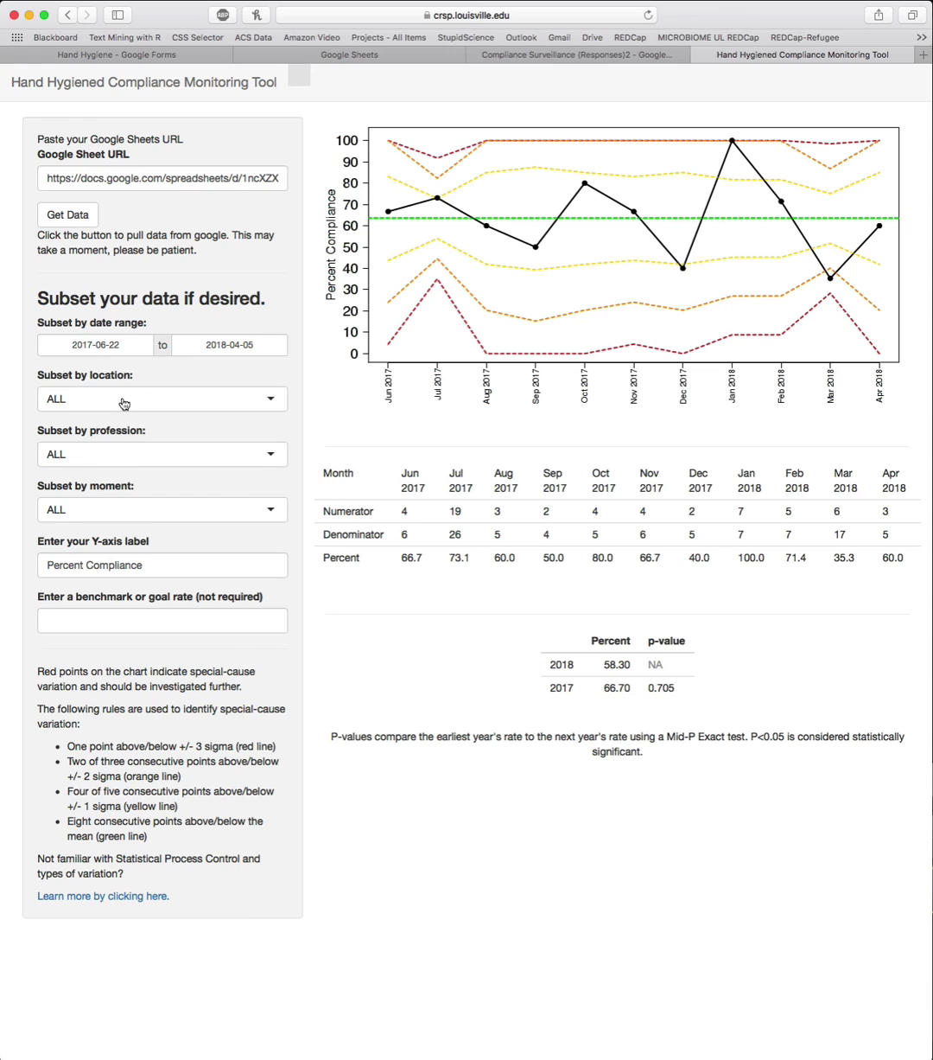
- Try an August 3, 2017 start date, then restore the start date to 2017-06-22
click(114, 345)
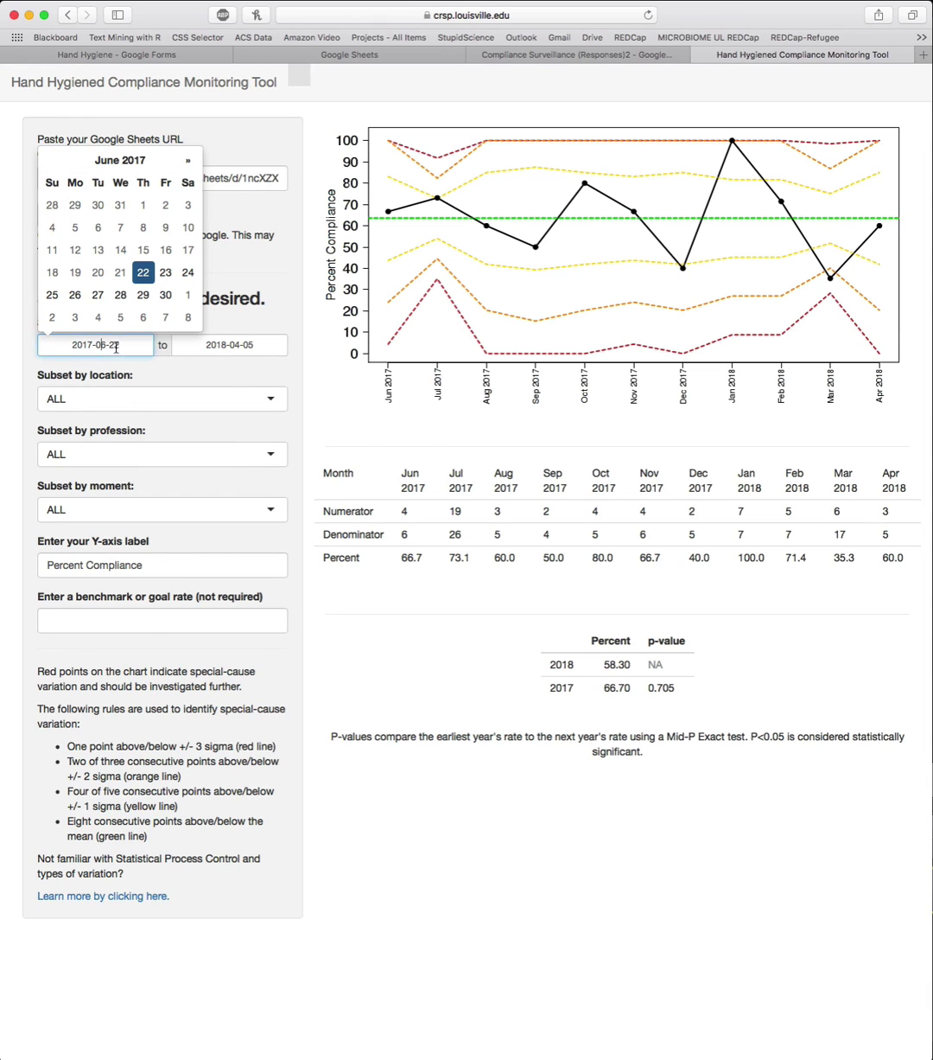
click(189, 162)
click(189, 162)
click(145, 208)
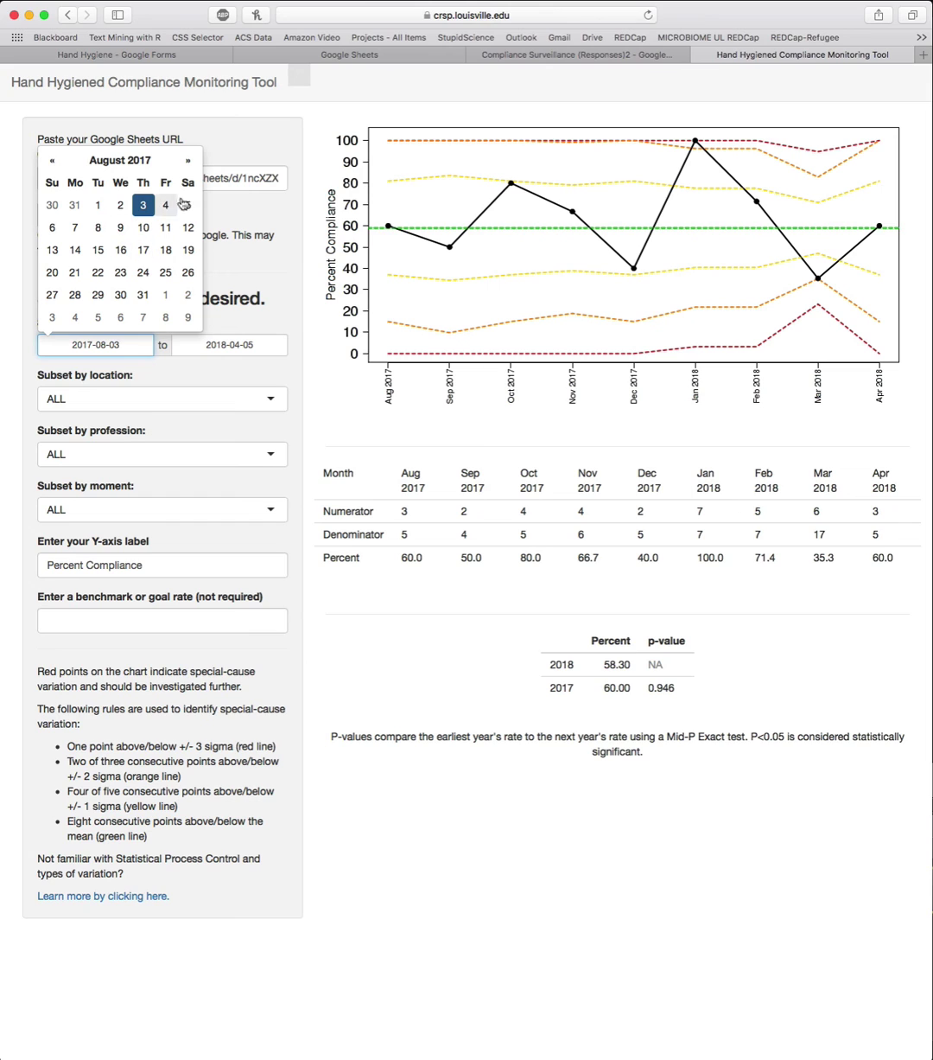
click(52, 160)
click(52, 160)
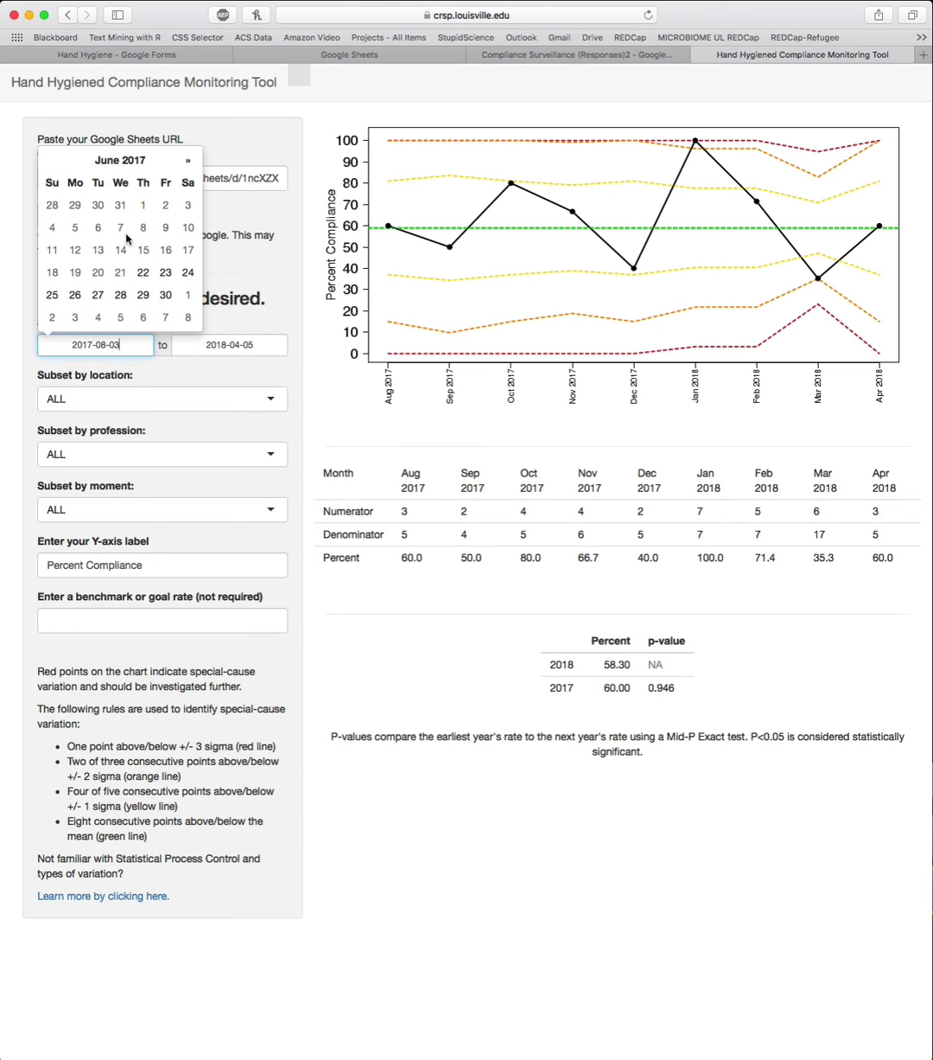
click(143, 272)
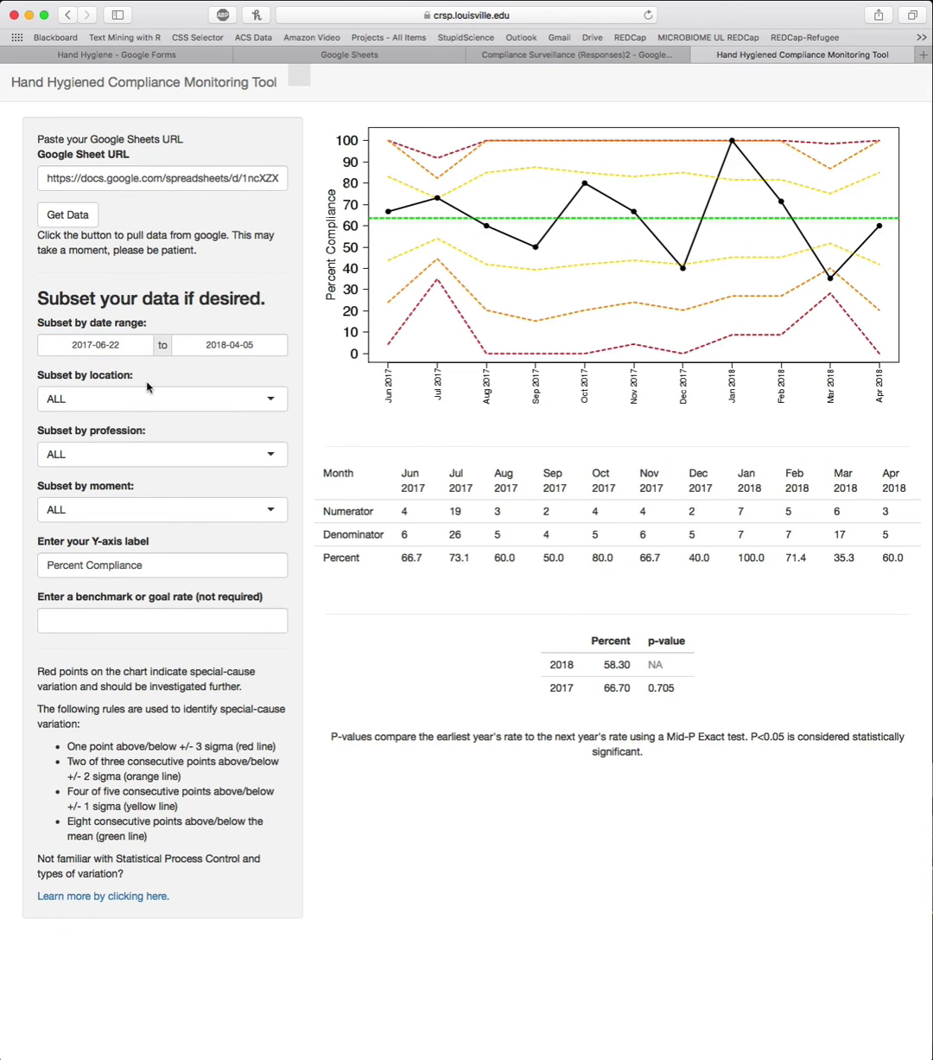
- Keep location and profession at ALL and subset the data to the Before touching patient moment
click(101, 399)
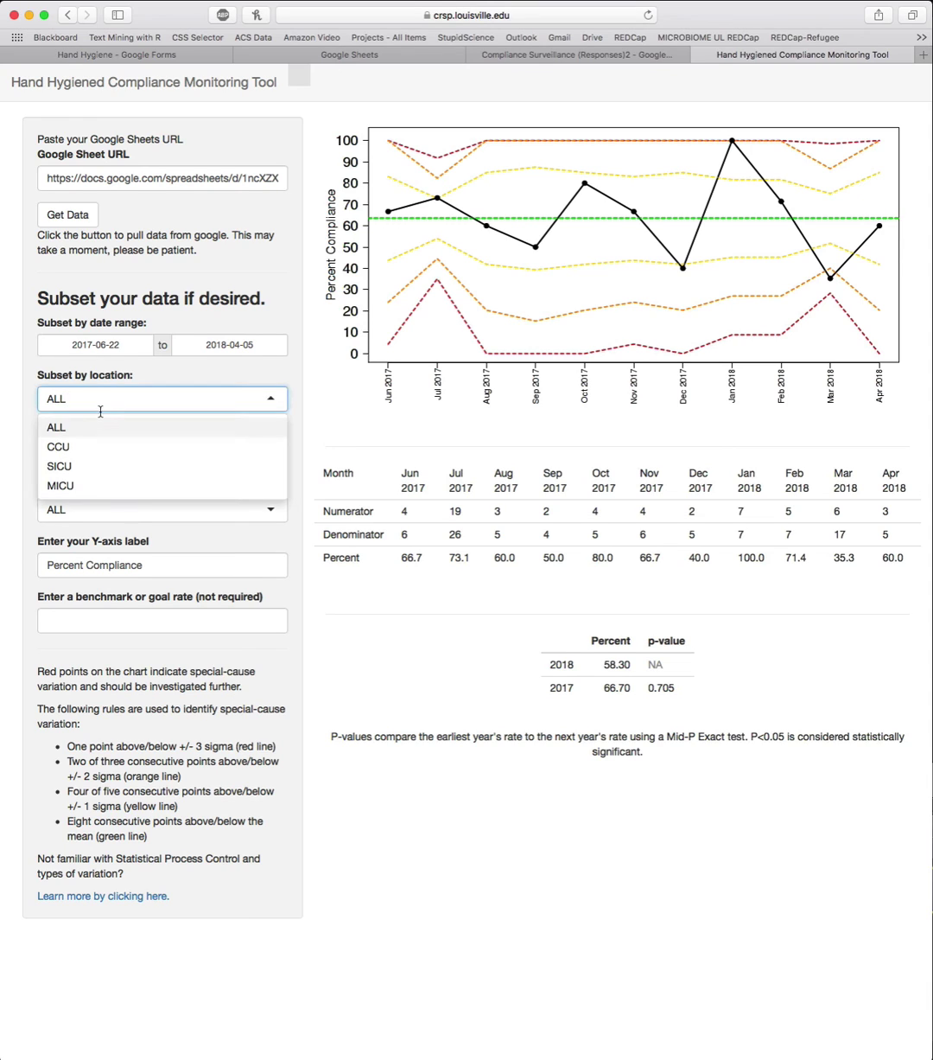
click(35, 432)
click(81, 452)
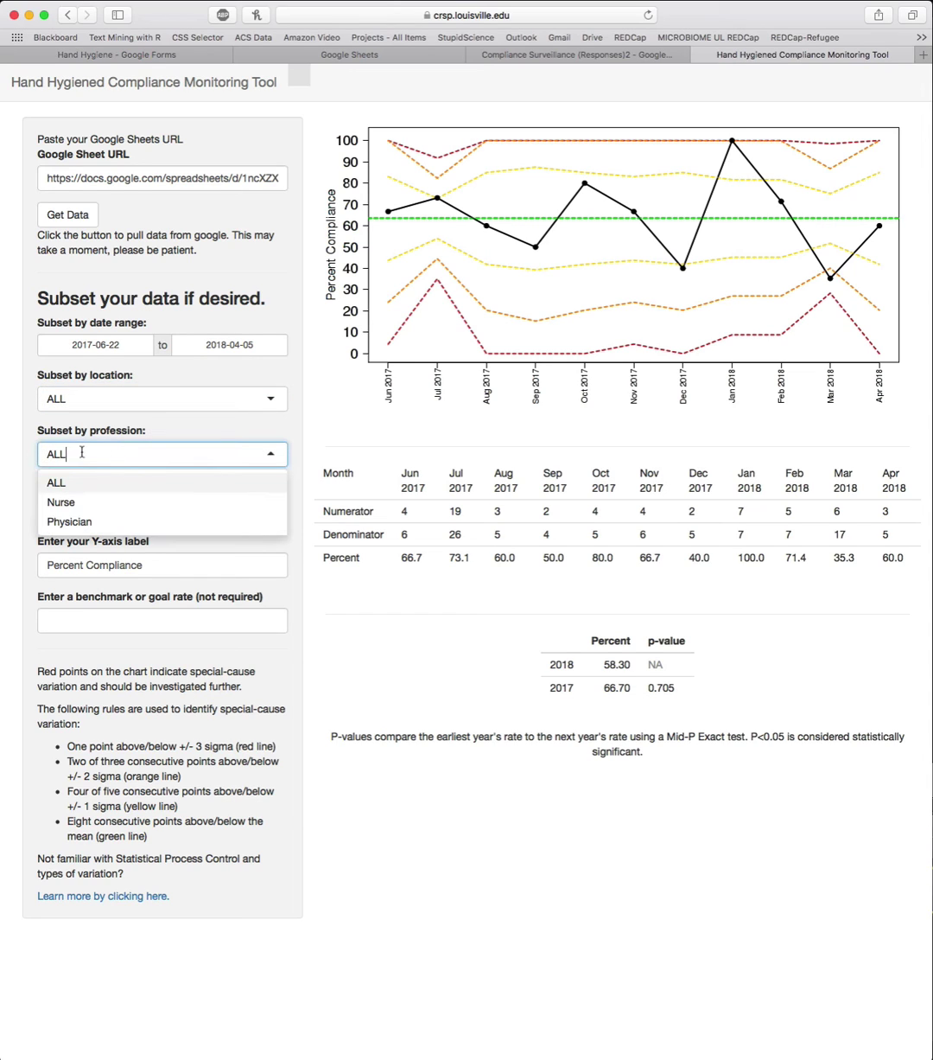
click(27, 416)
click(110, 507)
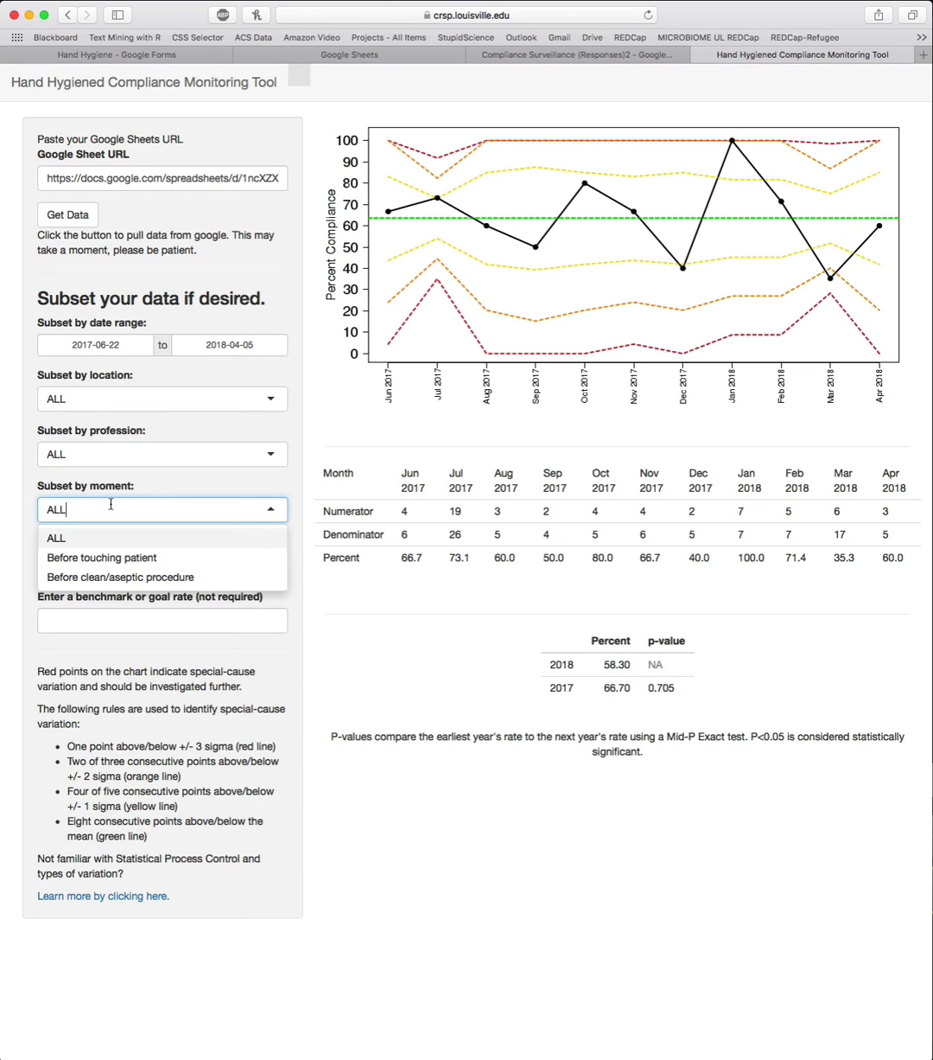
click(177, 557)
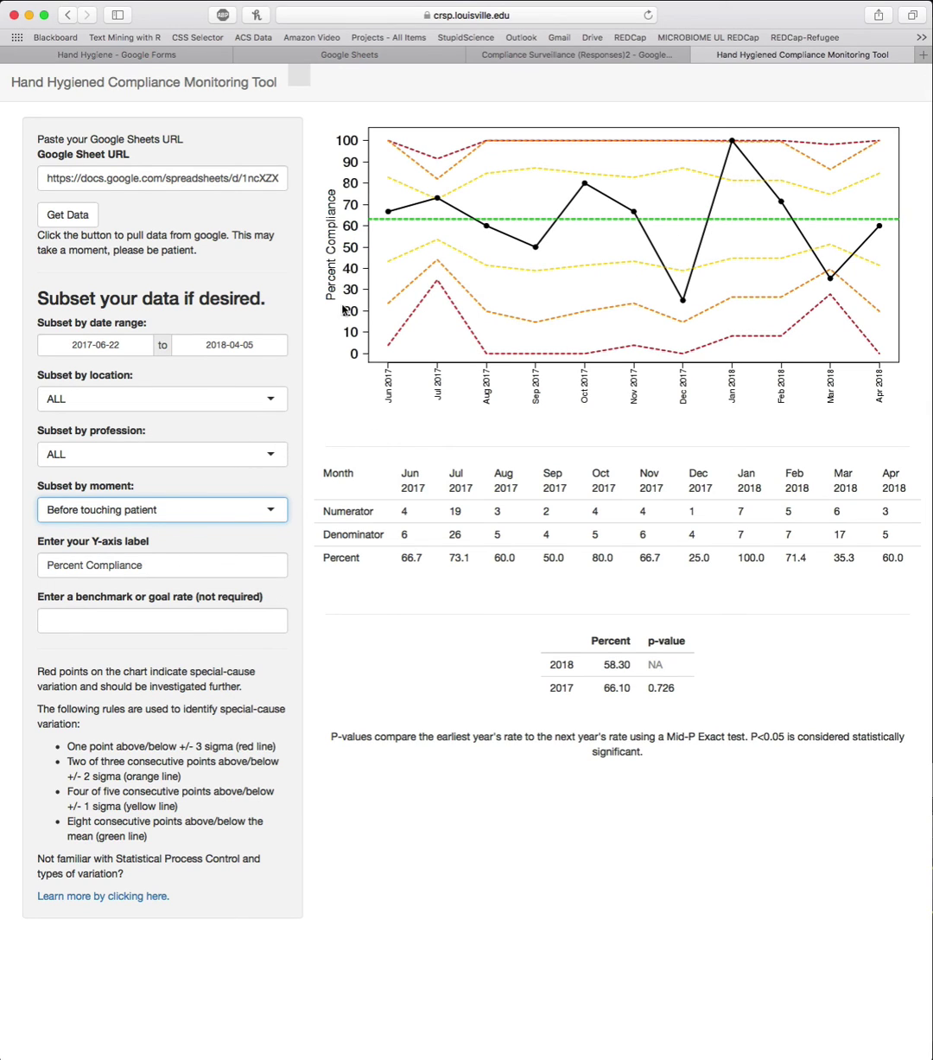
- Relabel the y-axis 'Percent Compliance (Percent)' and add a 95 benchmark line to the chart
click(183, 567)
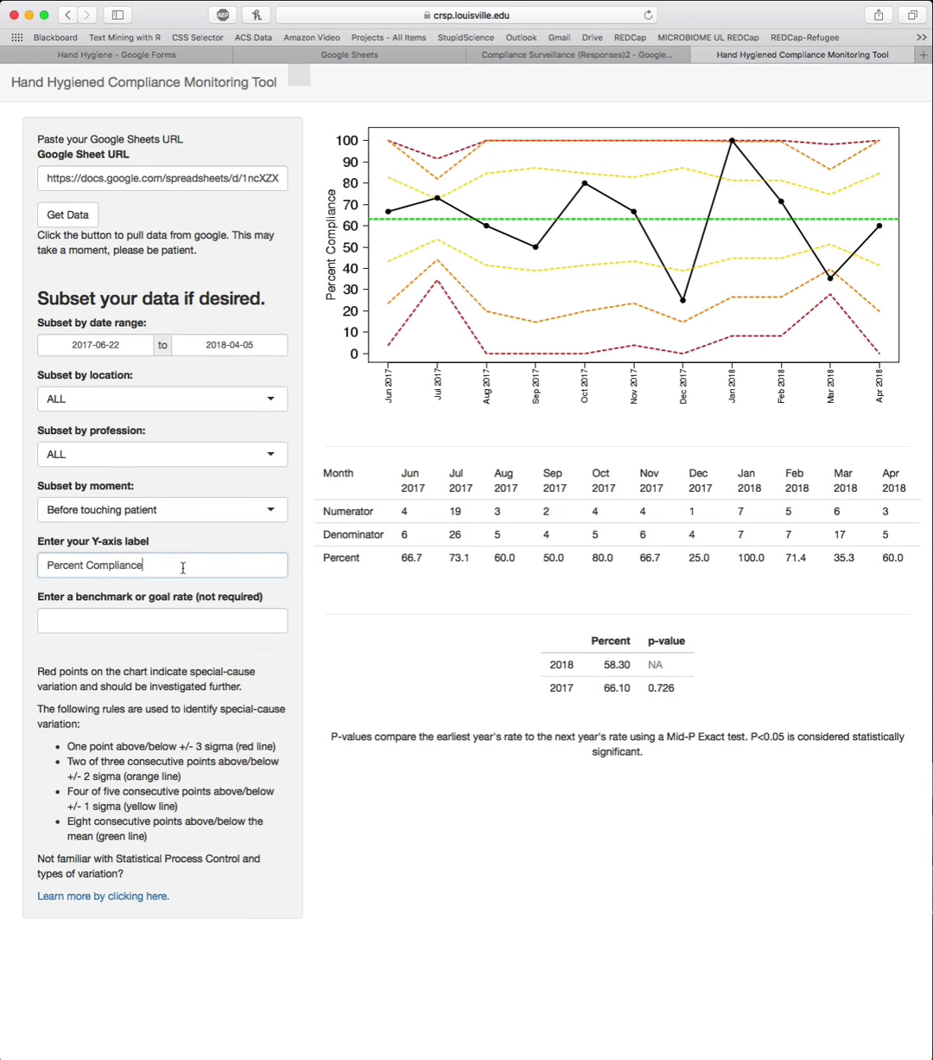
text((Percent)
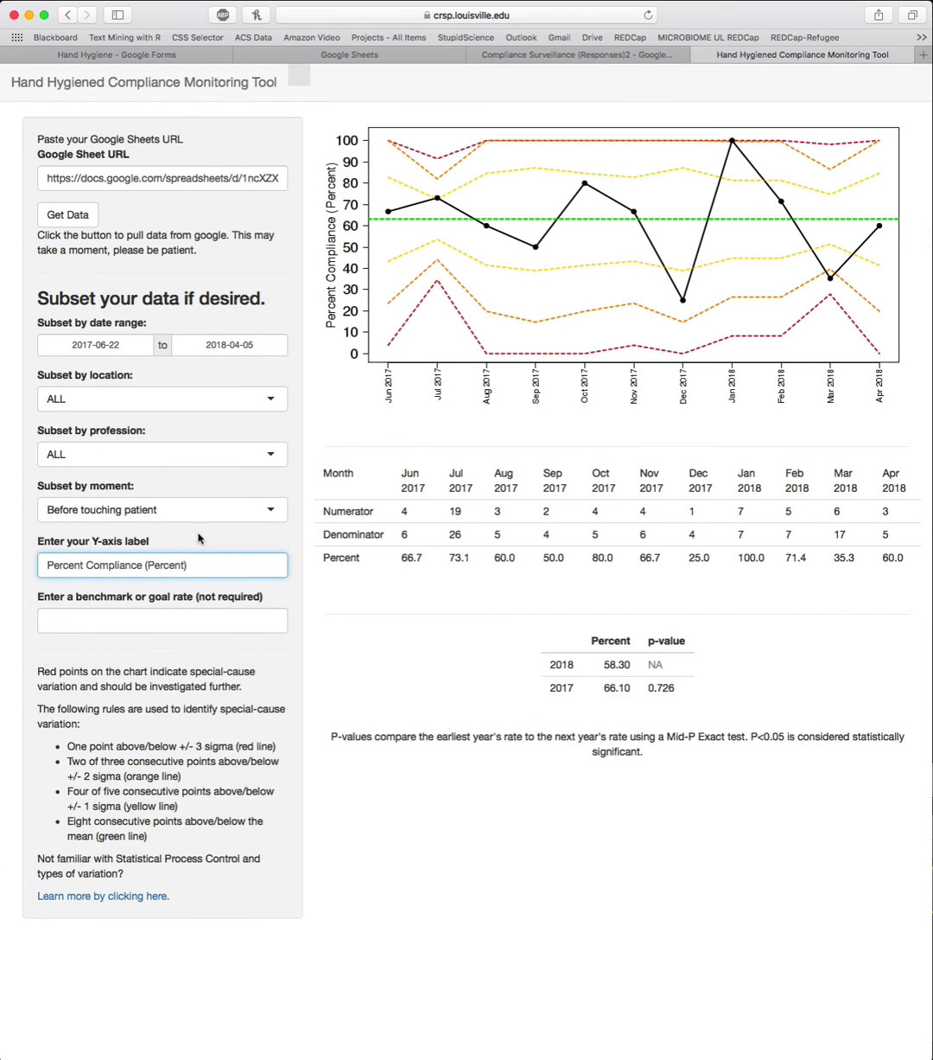
click(144, 623)
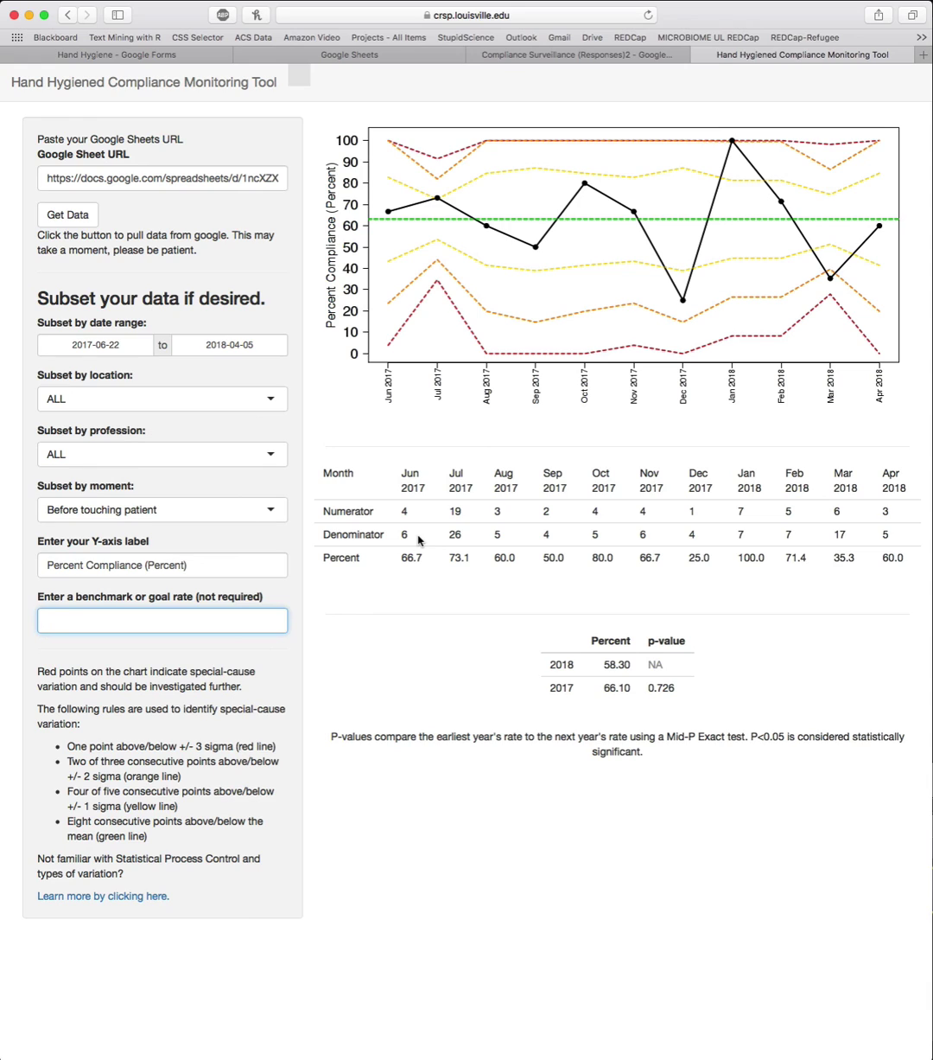
text(95)
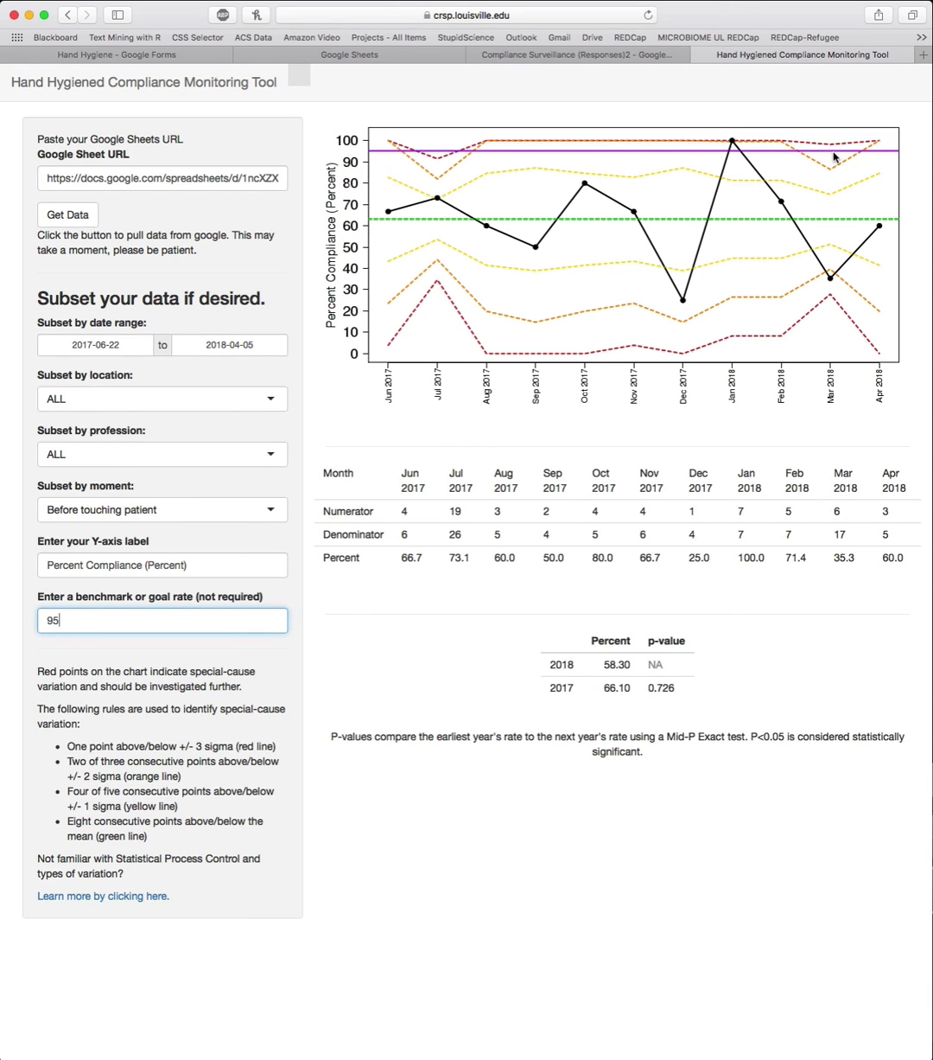
right_click(658, 204)
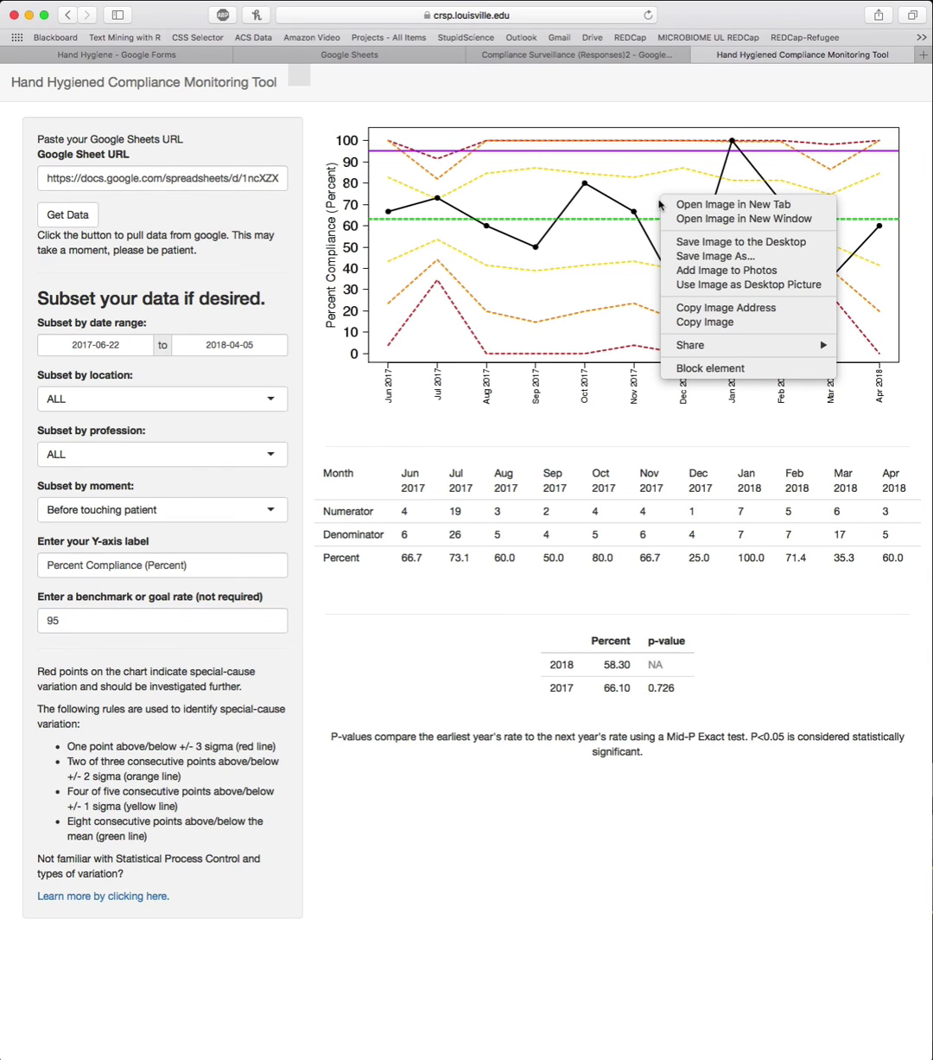
click(373, 405)
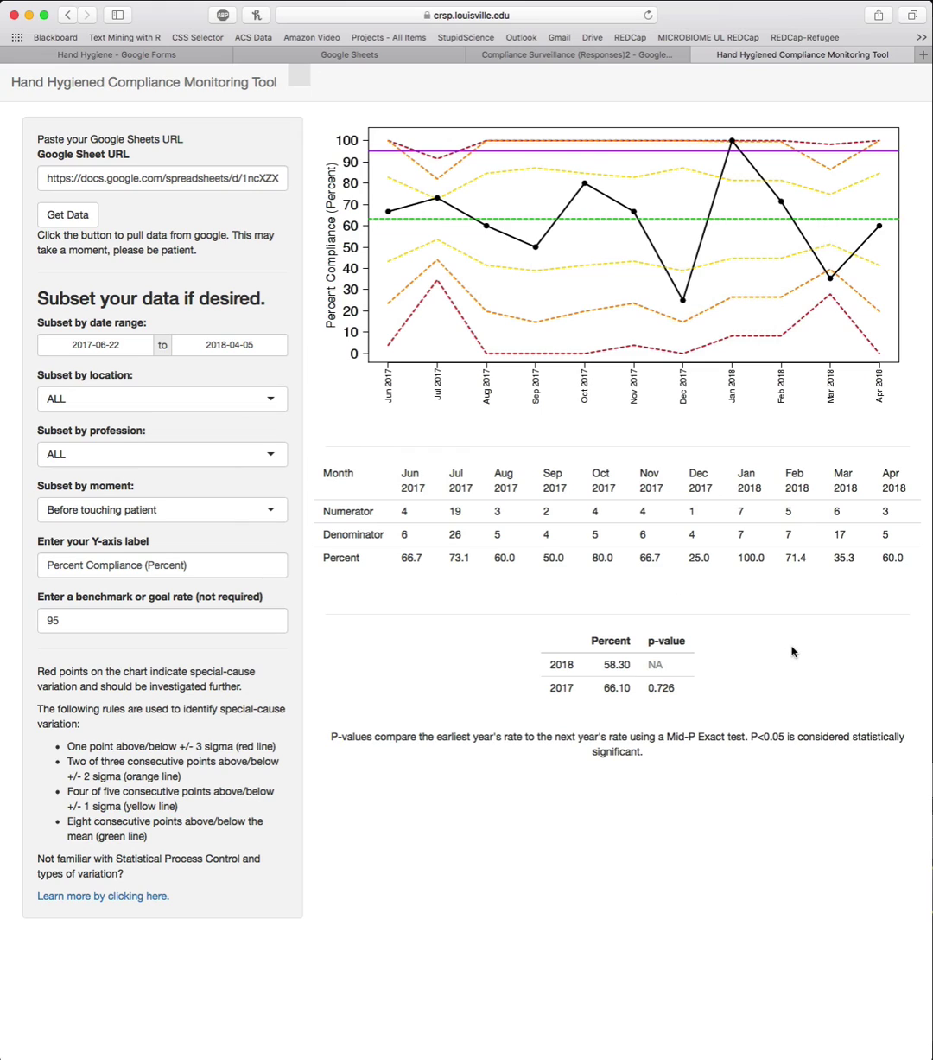